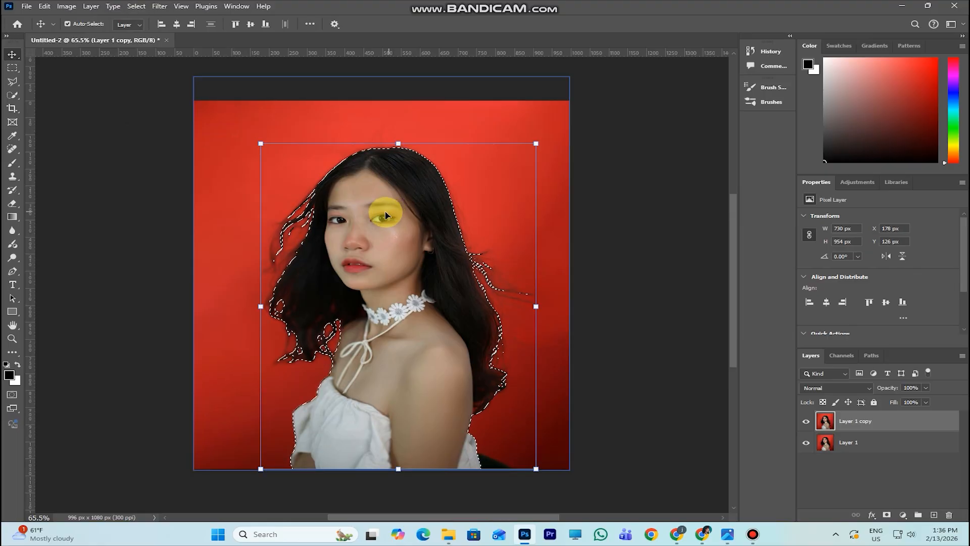
- Open the subject's selection in Select and Mask and set up the Refine Edge Brush at size 25
click(12, 95)
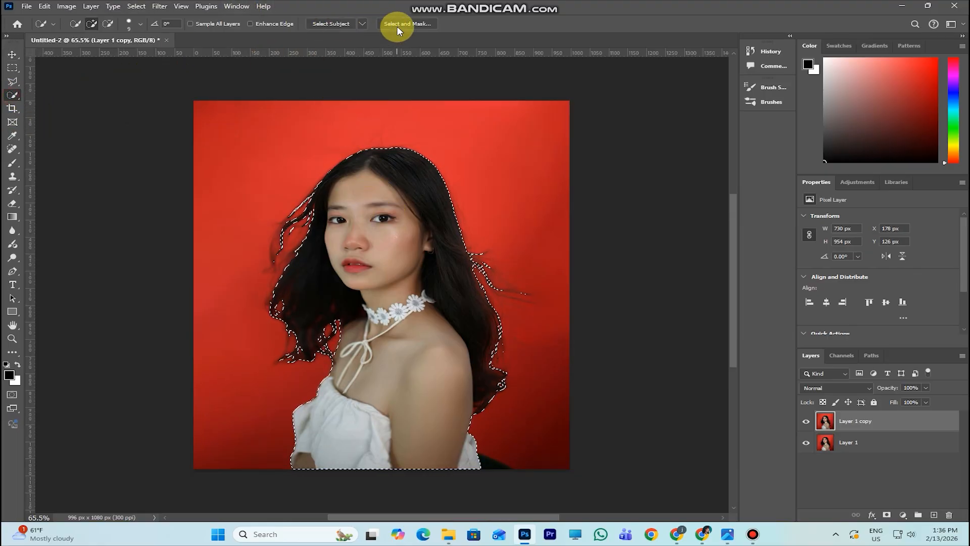
key(ctrl+alt+r)
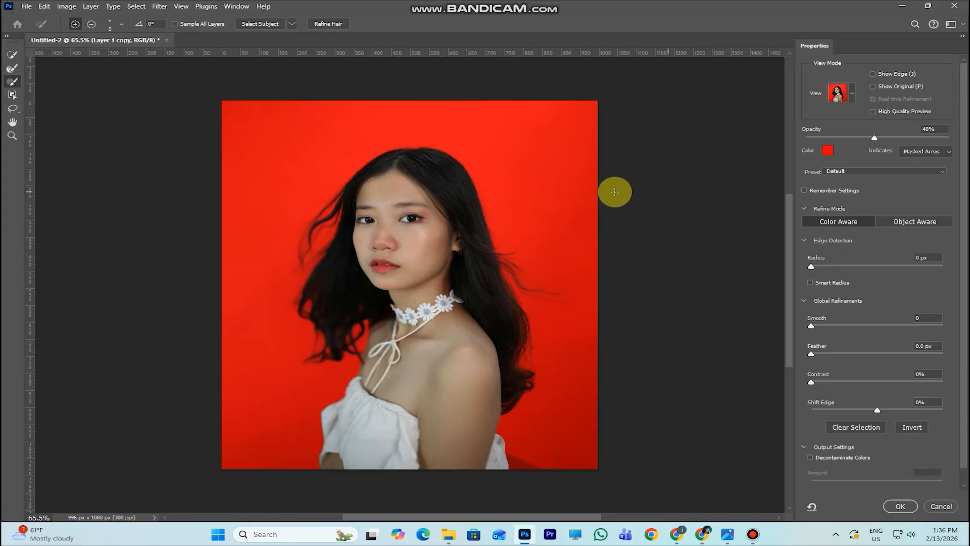
click(12, 70)
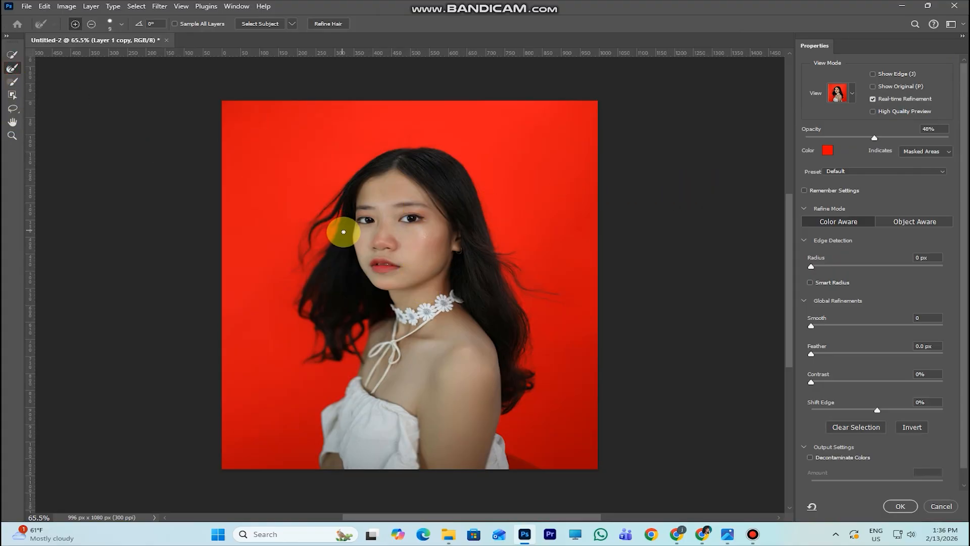
scroll(354, 232, up, 5)
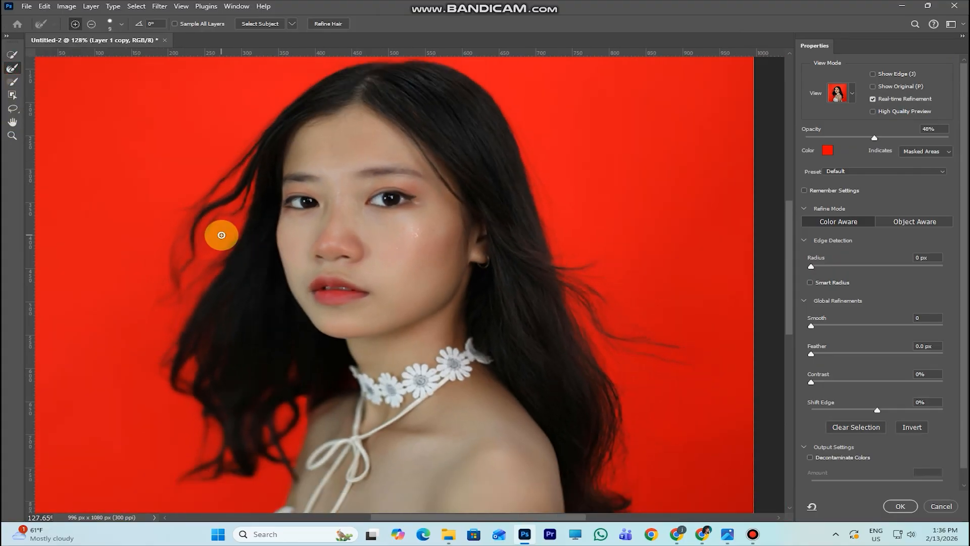
key(bracketright)
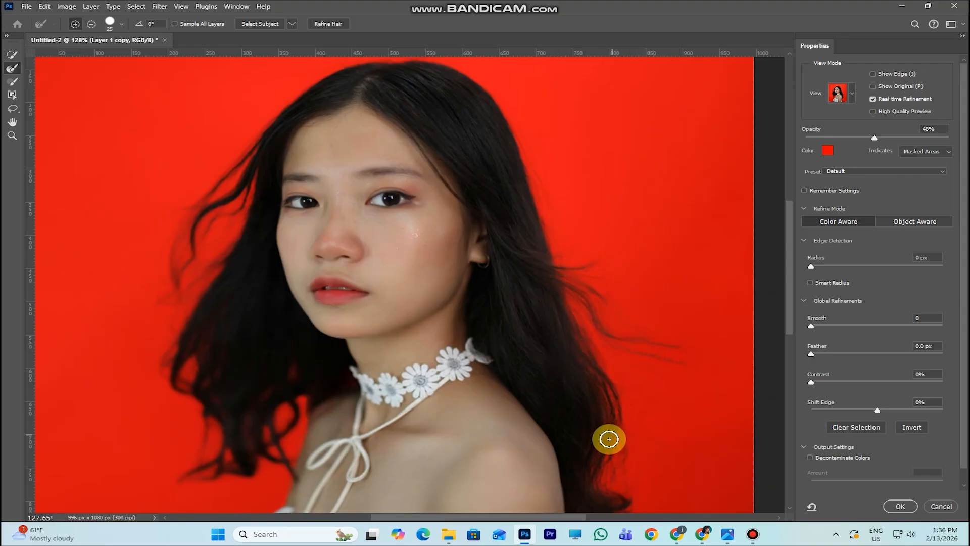
- Change the overlay colour for the masked areas to white (ffffff)
click(827, 150)
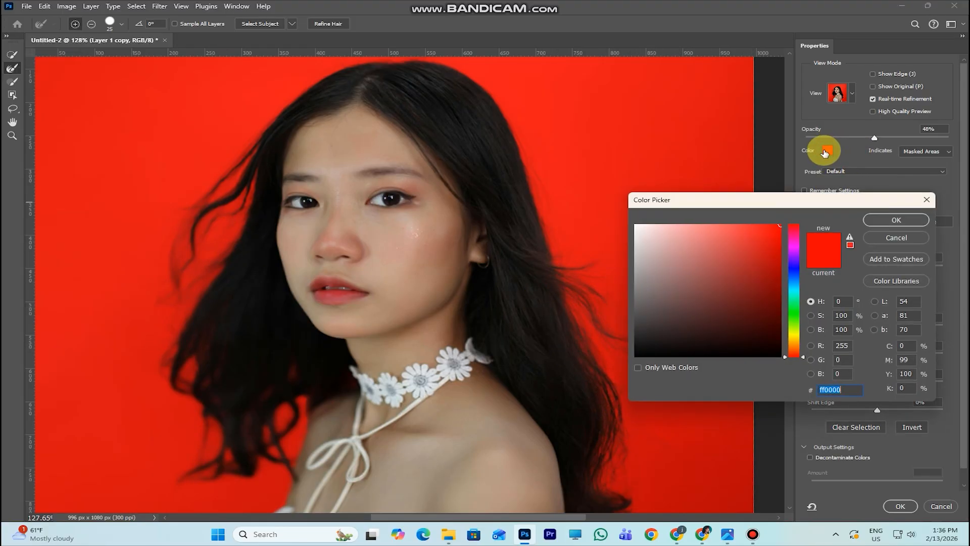
drag(763, 323, 490, 140)
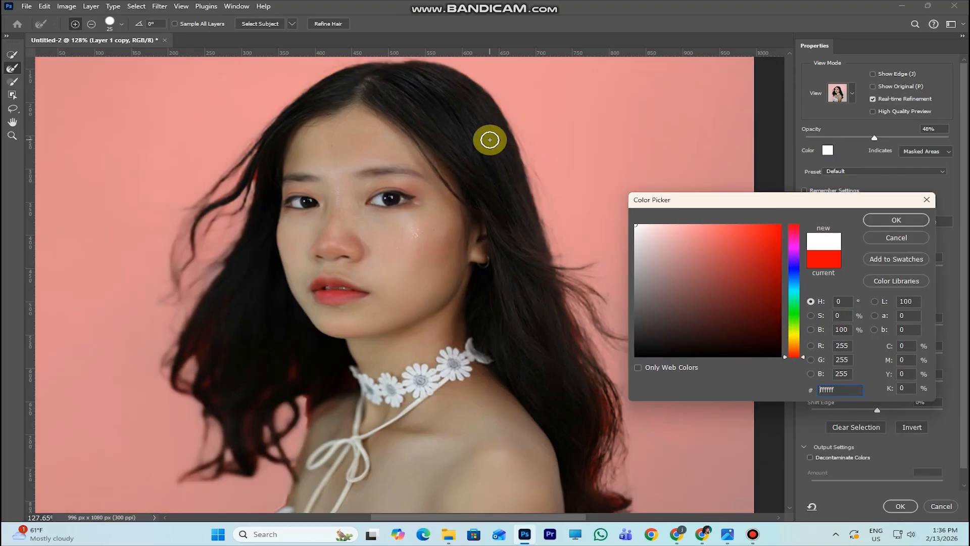
click(884, 219)
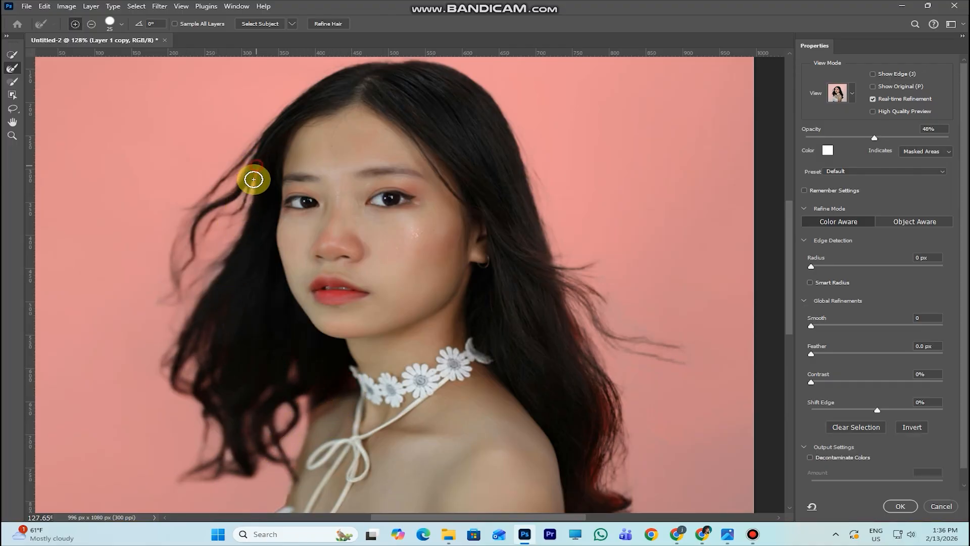
- Brush along the loose hair edges on both sides of the head and shoulders to refine the selection
mouse_move(253, 179)
mouse_down()
mouse_move(249, 153)
mouse_move(178, 249)
mouse_move(188, 232)
mouse_move(190, 251)
mouse_move(218, 223)
mouse_up()
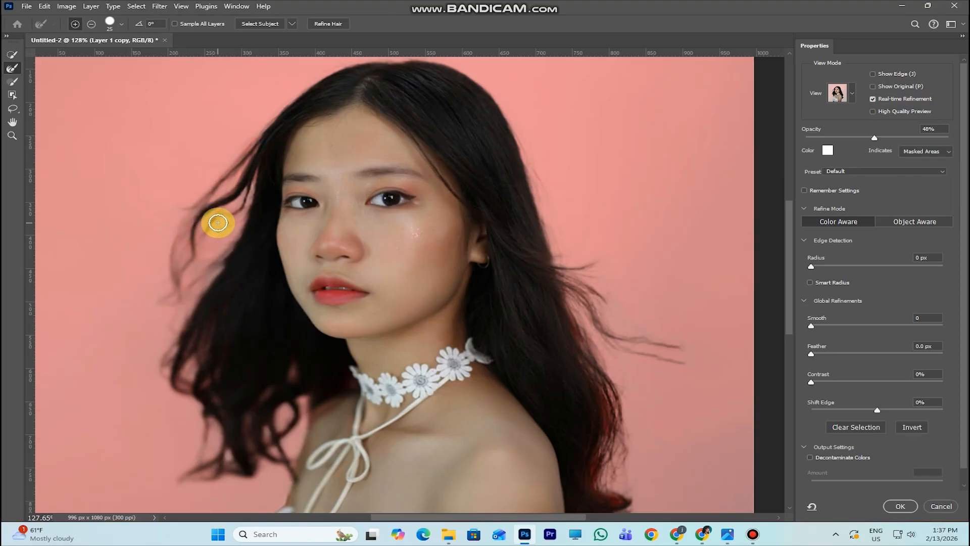
mouse_move(411, 191)
mouse_down()
mouse_move(358, 204)
mouse_move(351, 177)
mouse_up()
mouse_move(582, 429)
mouse_down()
mouse_move(567, 352)
mouse_move(569, 450)
mouse_move(558, 352)
mouse_up()
mouse_move(529, 455)
mouse_down()
mouse_move(514, 356)
mouse_move(515, 403)
mouse_move(539, 411)
mouse_move(500, 472)
mouse_move(487, 470)
mouse_move(521, 431)
mouse_move(510, 446)
mouse_move(487, 442)
mouse_move(498, 472)
mouse_move(550, 368)
mouse_move(513, 303)
mouse_move(511, 347)
mouse_move(480, 202)
mouse_move(531, 310)
mouse_move(446, 313)
mouse_up()
scroll(447, 313, down, 1)
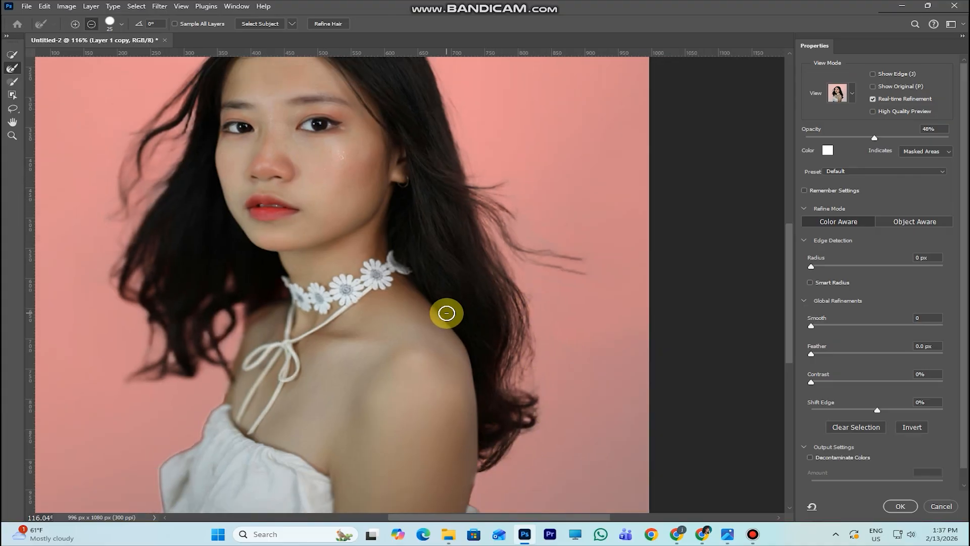
scroll(447, 313, down, 6)
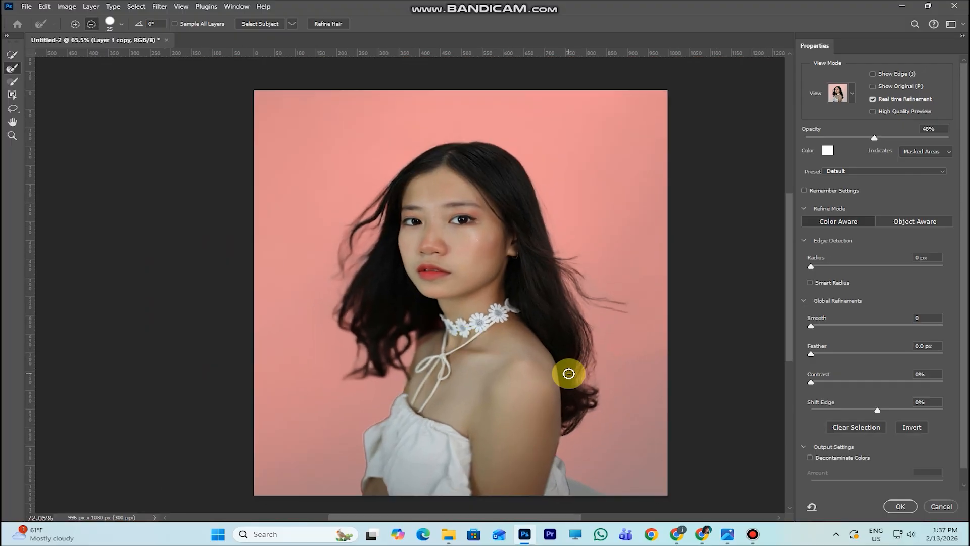
scroll(568, 373, up, 3)
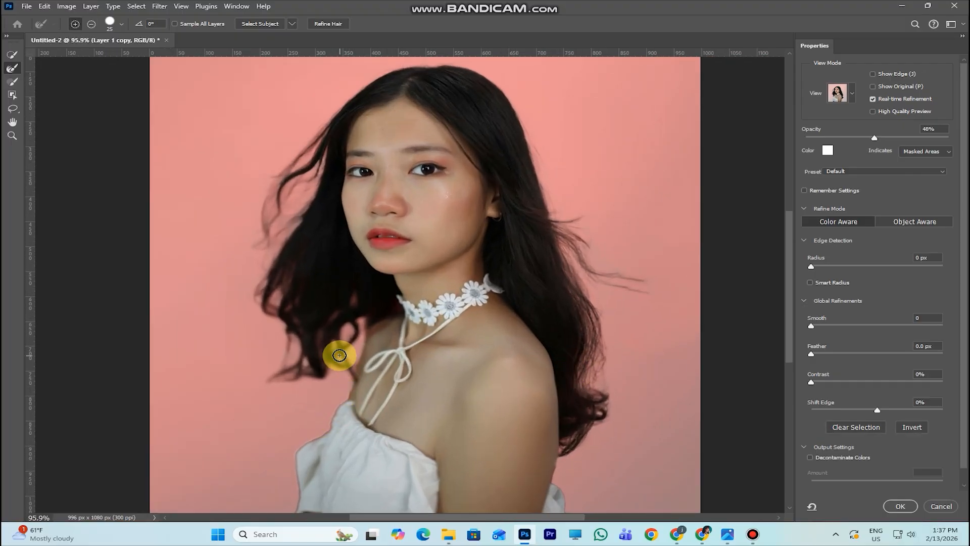
click(373, 316)
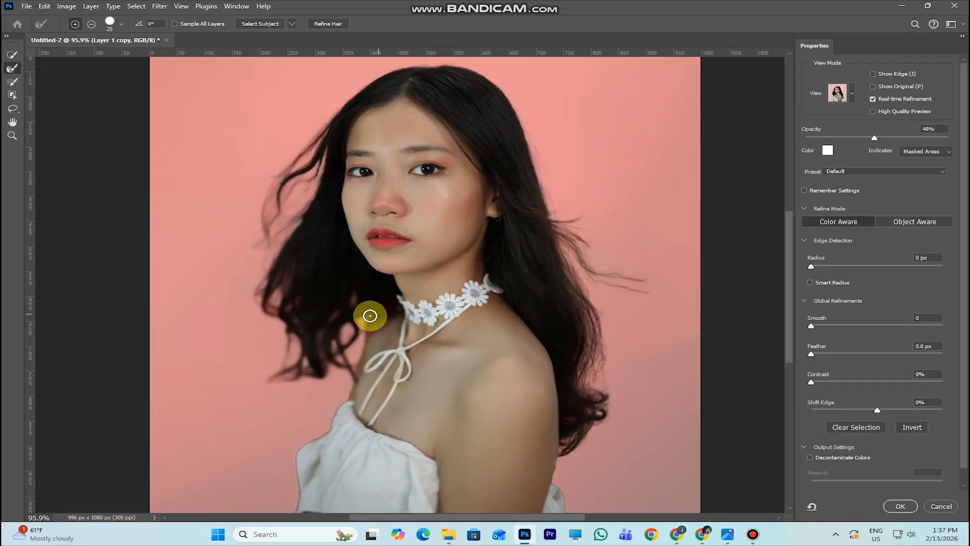
scroll(474, 354, down, 3)
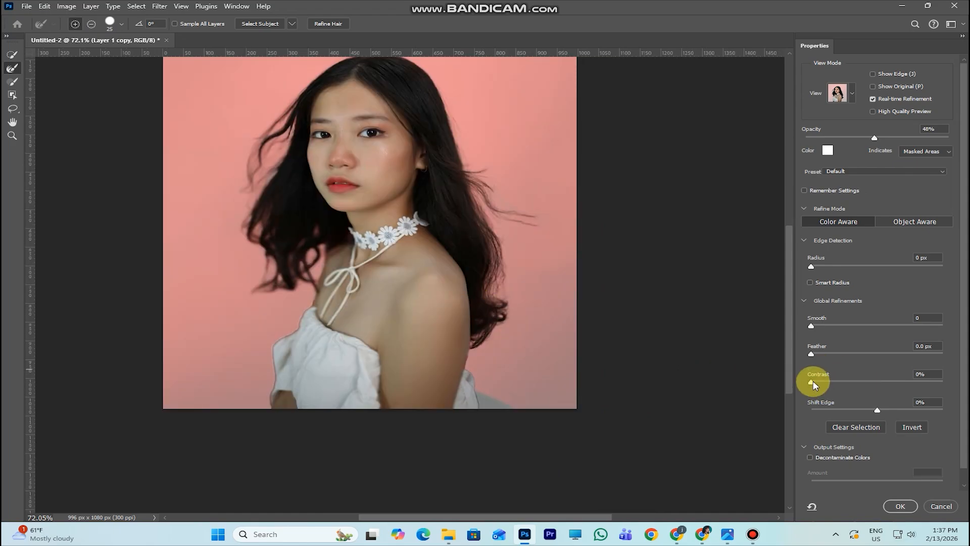
- Refine the selection with Smooth 3, Feather 0.6 px, Contrast 4% and Decontaminate Colors 100%, and output to New Layer with Layer Mask
click(812, 354)
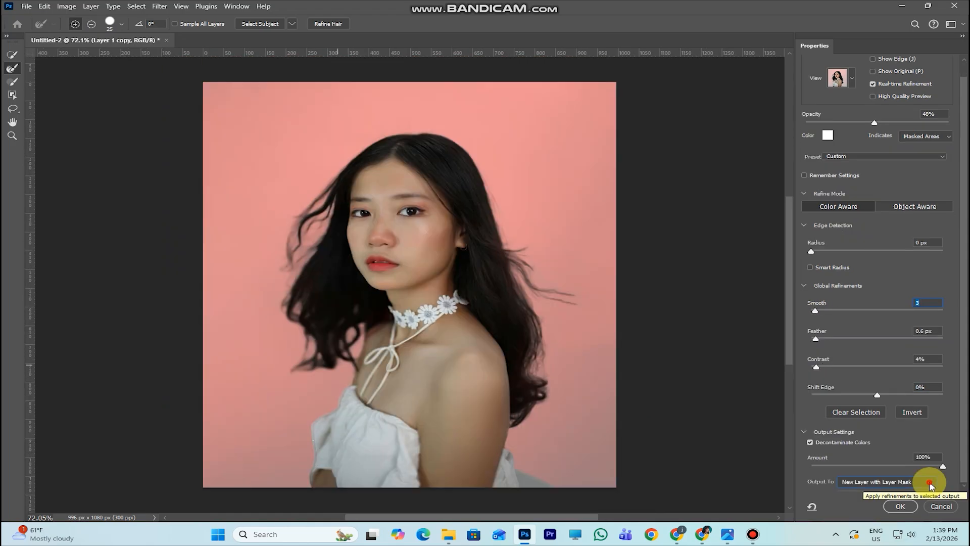
click(930, 485)
click(931, 493)
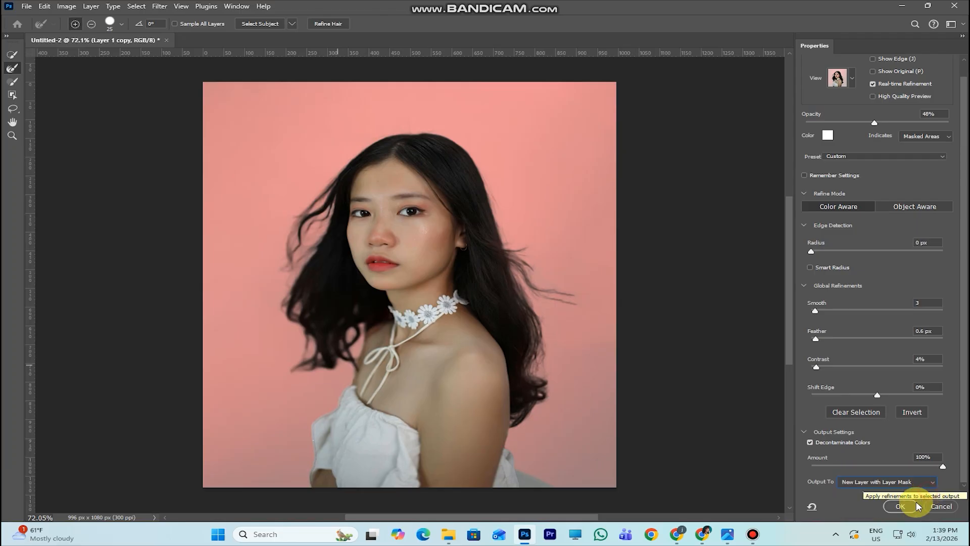
click(888, 504)
- Toggle the visibility of Layer 1 to compare the cutout with the original photo, leaving Layer 1 hidden
click(806, 465)
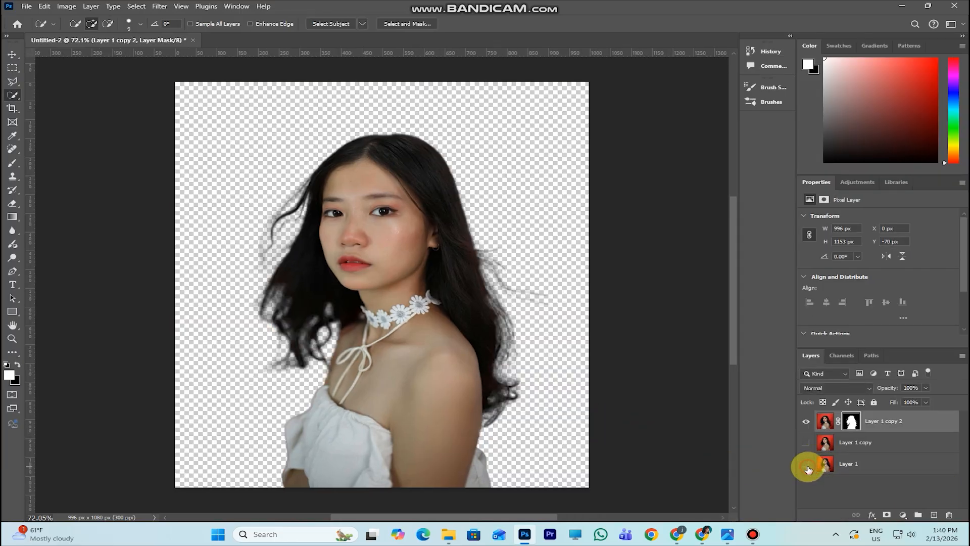
click(807, 467)
click(807, 468)
click(807, 468)
click(808, 468)
click(808, 462)
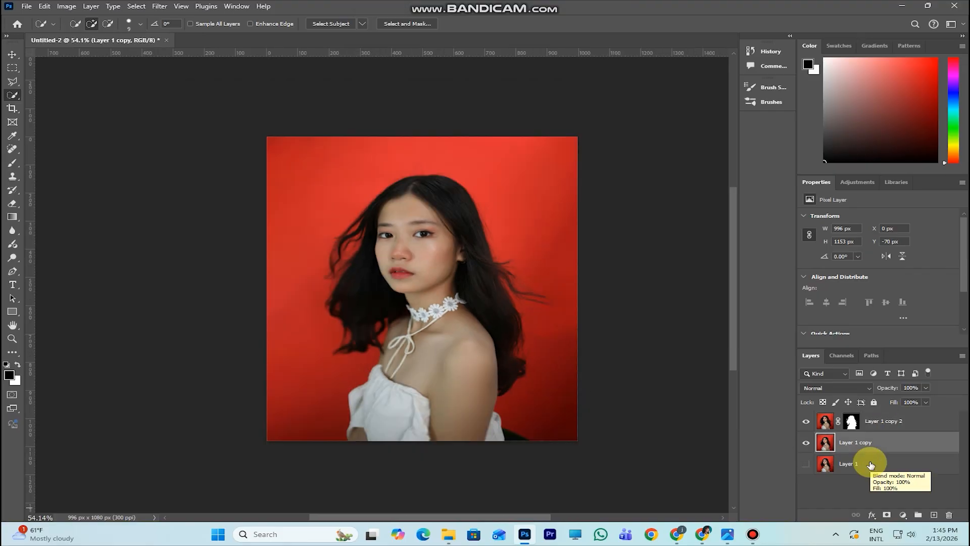
- Place the image pexels-luizph-7708850 as an embedded background behind the cutout and scale it to cover the canvas
click(22, 7)
click(76, 205)
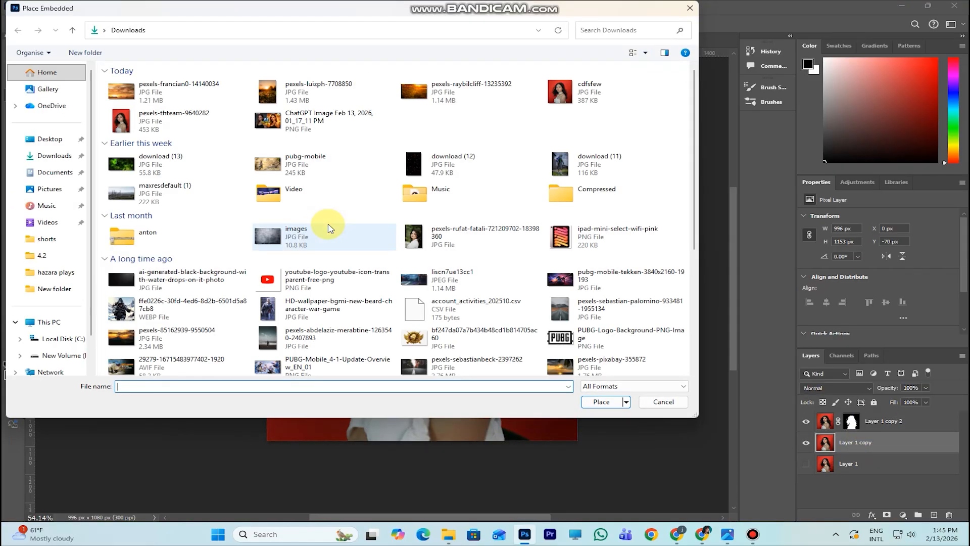
double_click(338, 89)
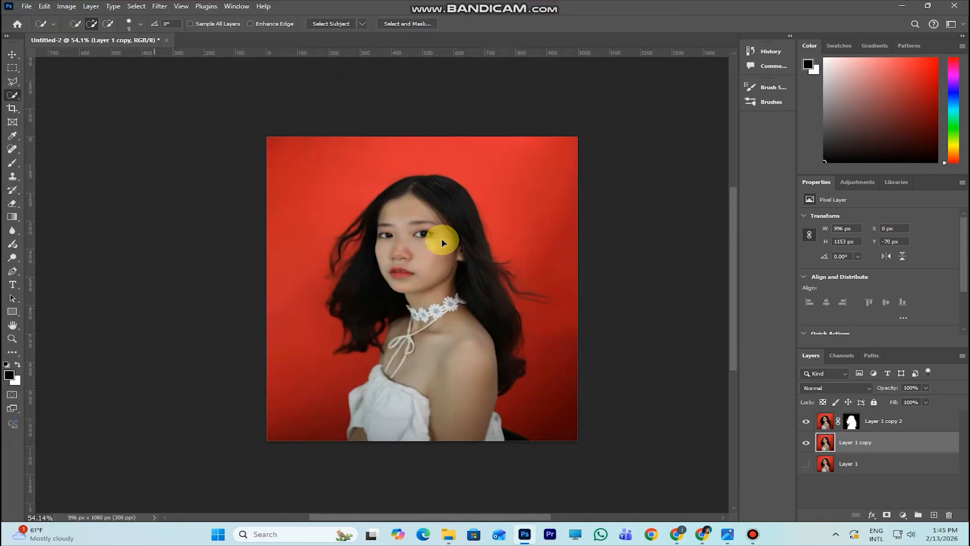
drag(529, 146, 563, 113)
click(572, 24)
key(w)
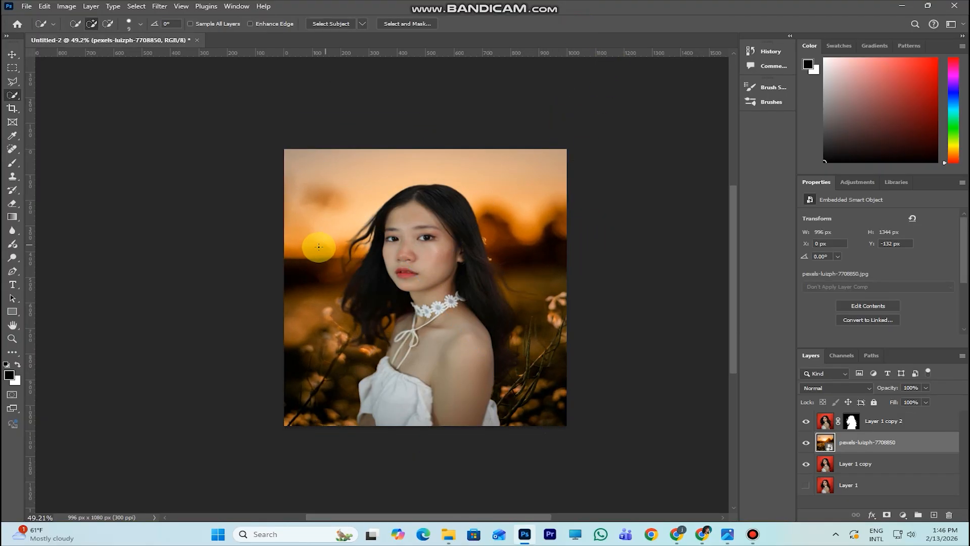
- Apply Color Balance to the cutout layer Layer 1 copy 2, setting the midtones to +12, -1, -18
click(12, 54)
click(441, 289)
scroll(441, 289, up, 1)
scroll(528, 403, up, 1)
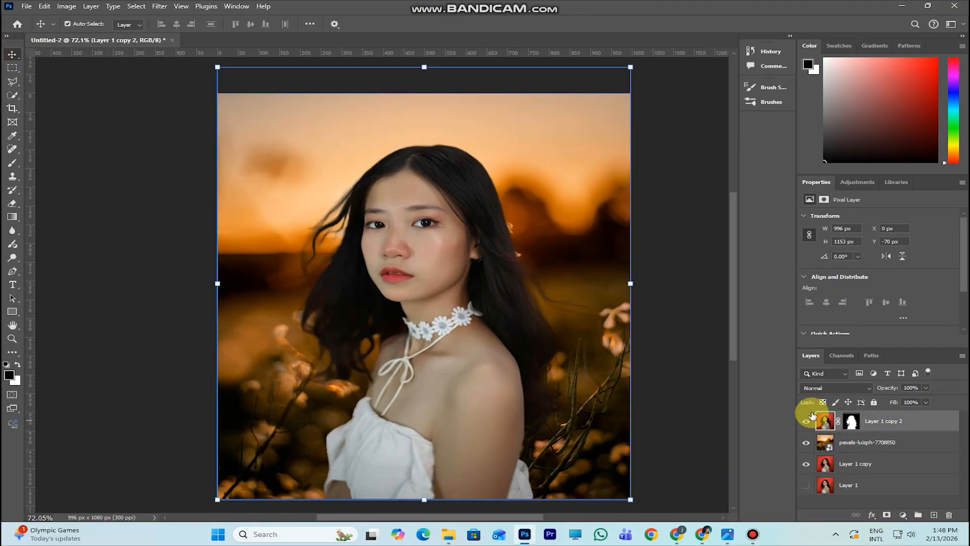
click(67, 7)
mouse_move(76, 34)
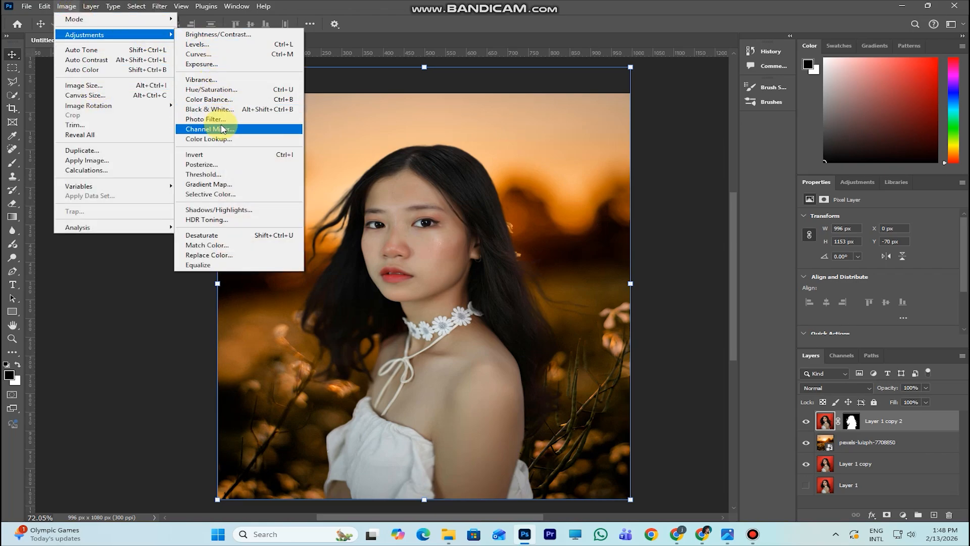
click(211, 99)
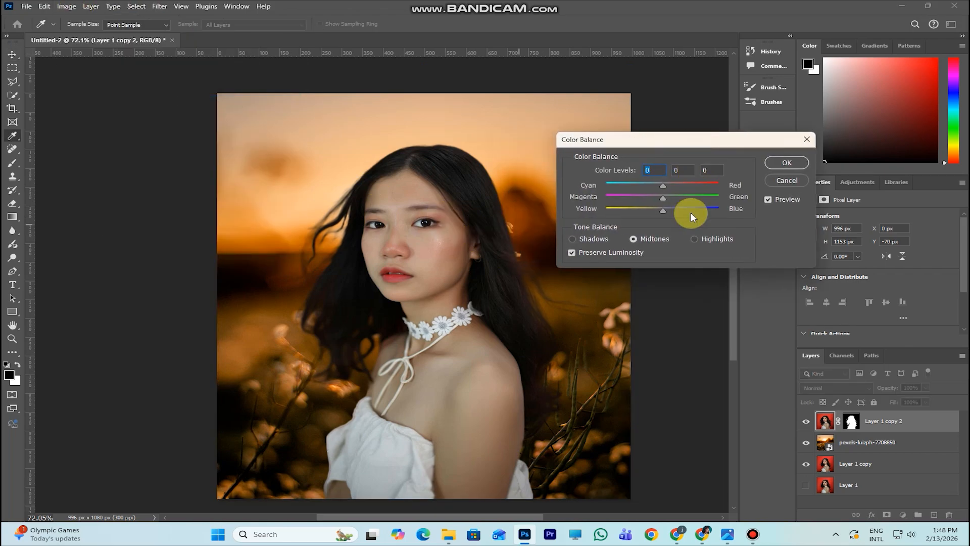
mouse_move(663, 210)
mouse_down()
mouse_move(650, 214)
mouse_move(675, 192)
mouse_move(665, 194)
mouse_up()
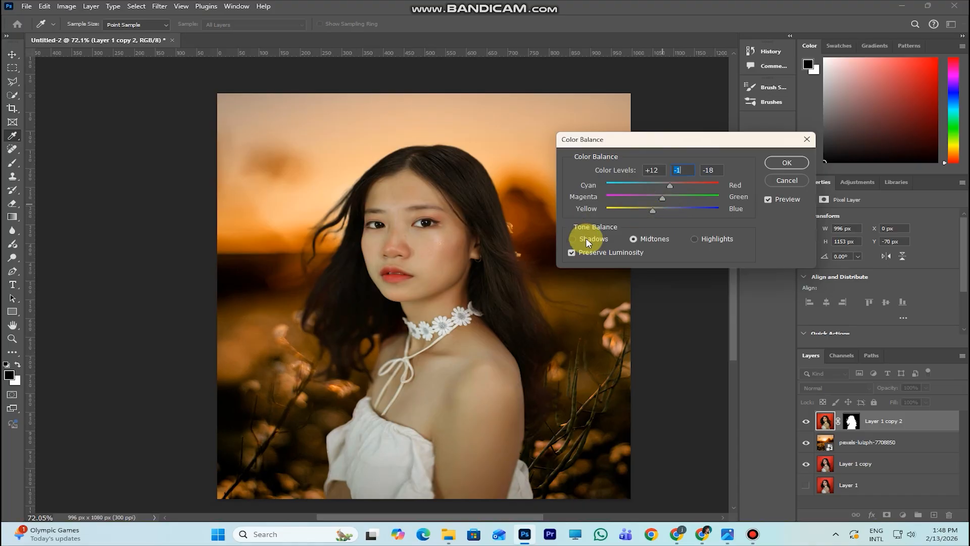
- Set the highlights' color levels to +8, 0, -13, adjust the shadows' levels, and accept the Color Balance
click(694, 239)
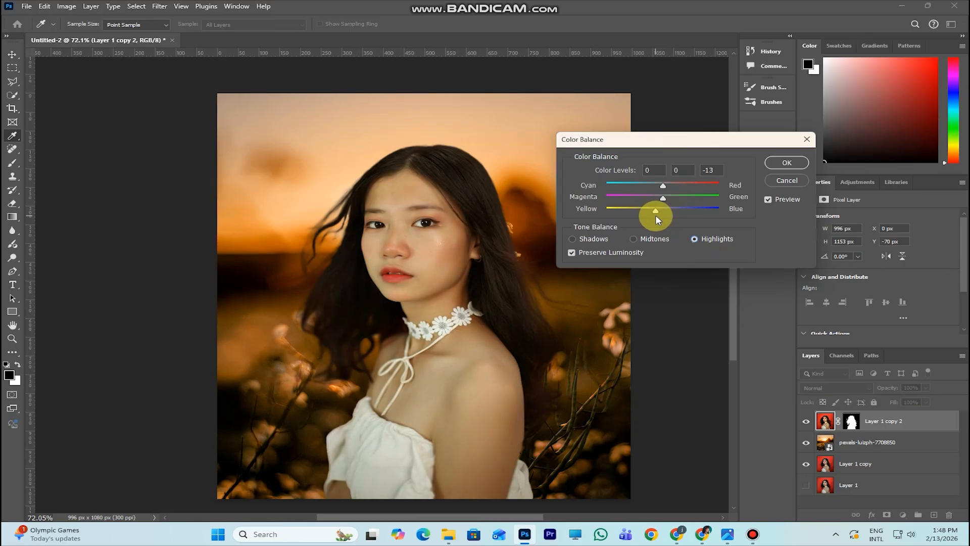
drag(661, 185, 673, 191)
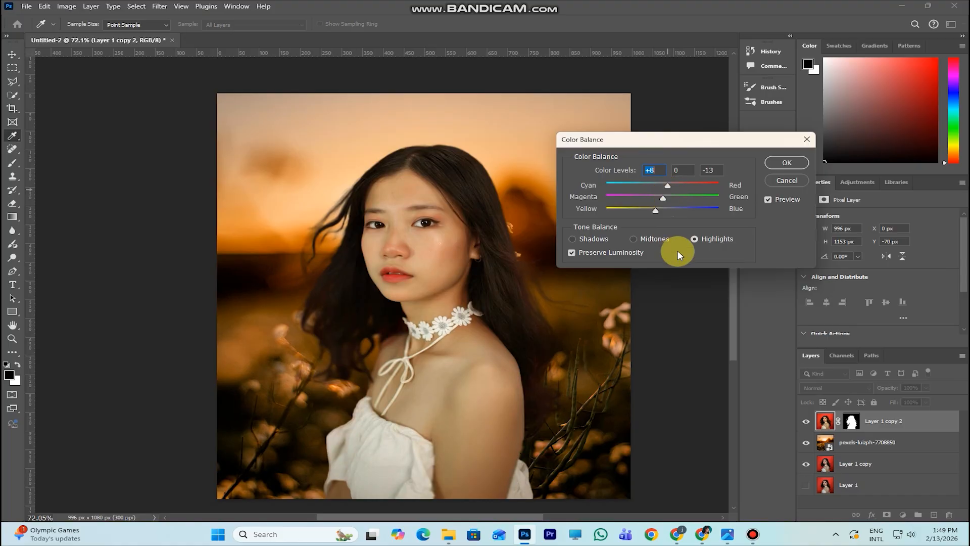
click(594, 238)
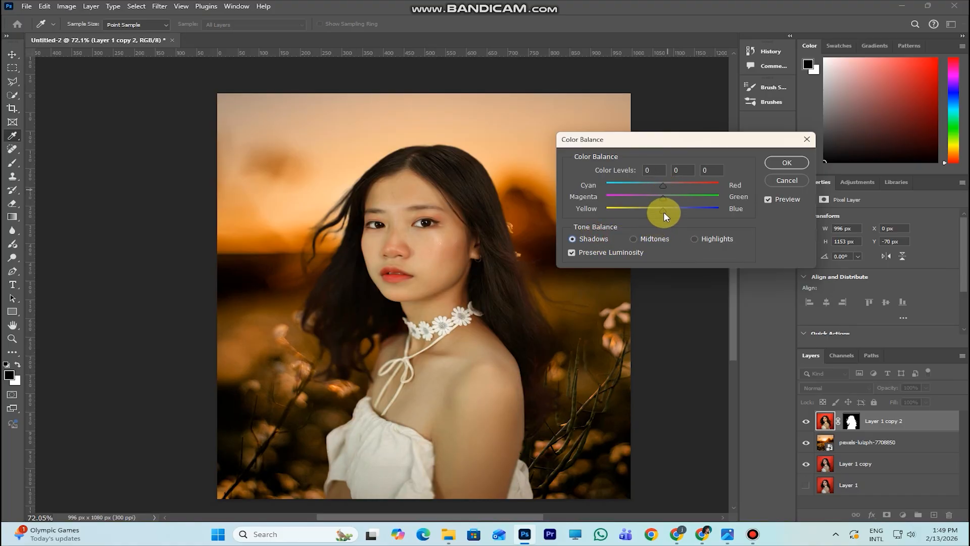
drag(663, 210, 667, 186)
drag(666, 187, 666, 187)
click(786, 162)
key(v)
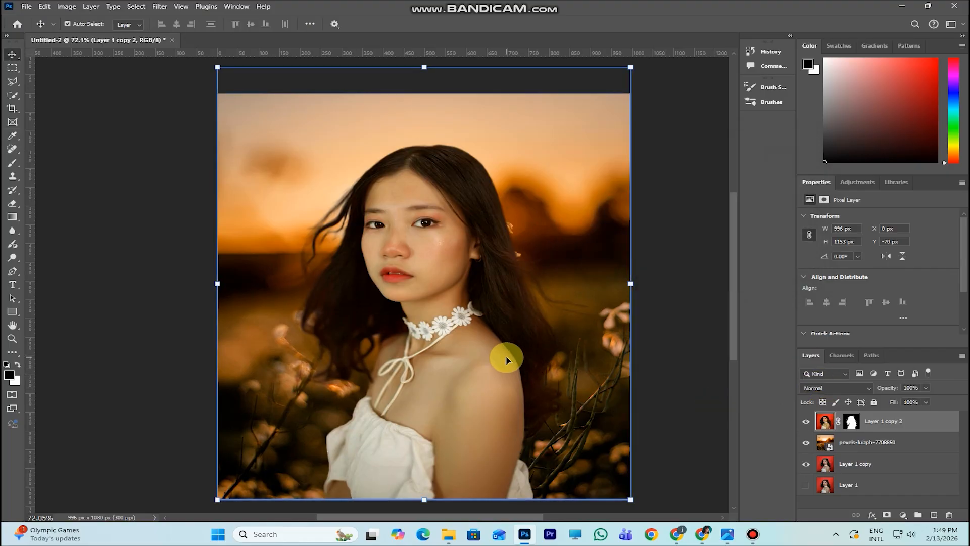
- Place the download image as an embedded layer above the background photo and set its blend mode to Screen
scroll(506, 359, down, 2)
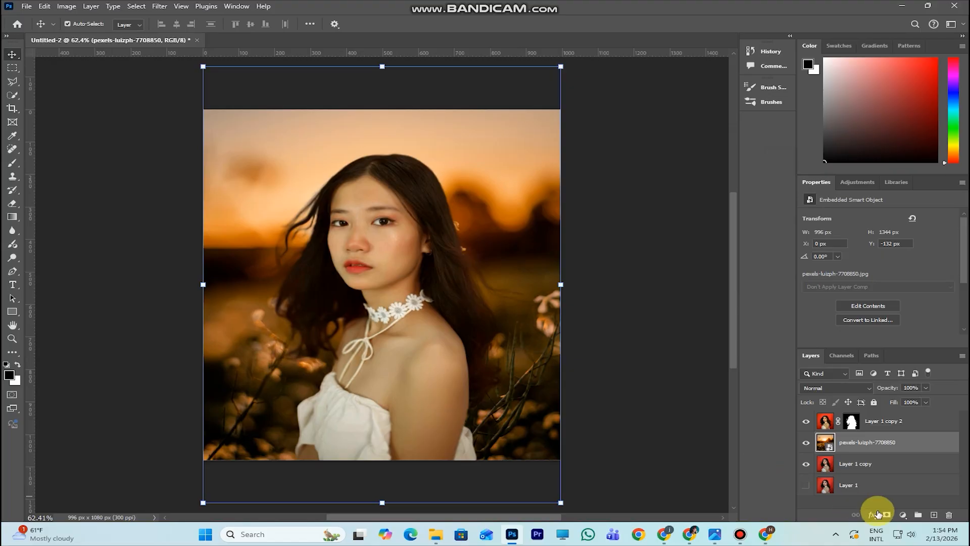
click(26, 6)
click(59, 203)
click(183, 91)
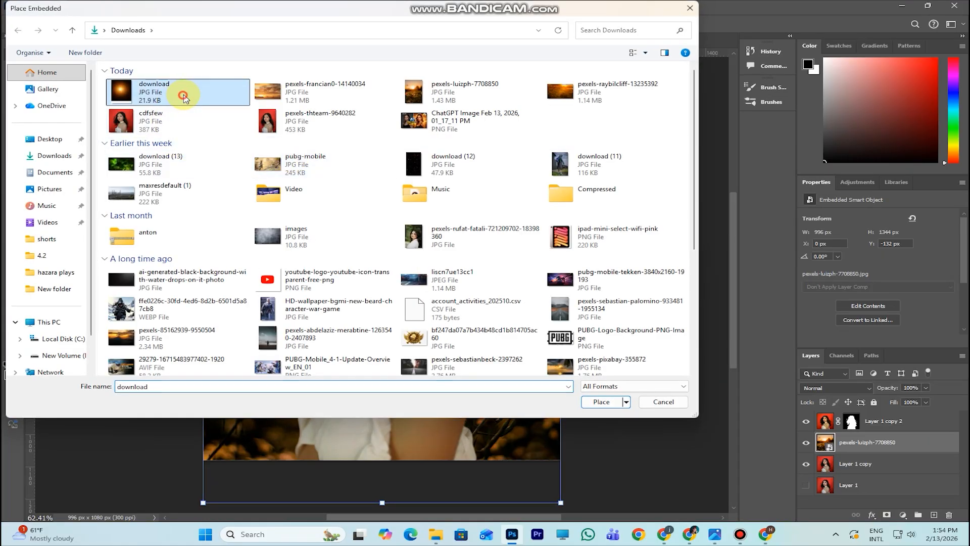
double_click(184, 91)
click(869, 391)
click(829, 324)
- Scale the placed download image to about 48%, position its glow over the sun beside the woman's head, and accept the placement
drag(473, 277, 426, 283)
drag(482, 118, 496, 81)
drag(477, 165, 460, 161)
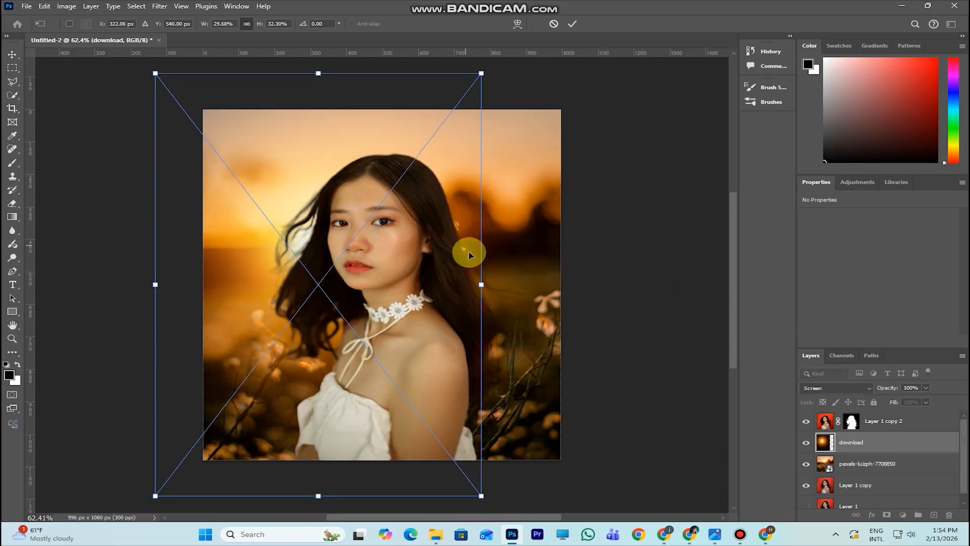
drag(454, 249, 428, 223)
scroll(427, 273, down, 3)
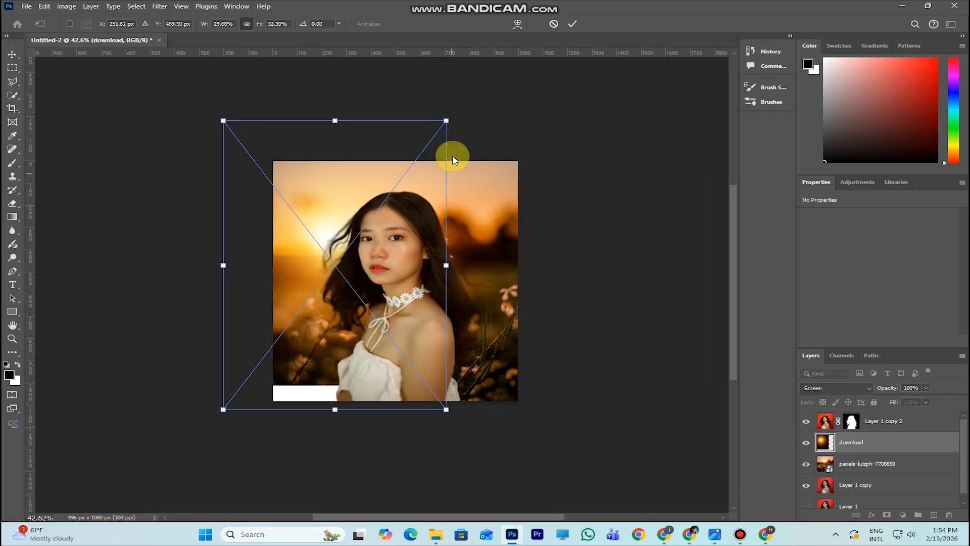
drag(445, 119, 468, 91)
mouse_move(463, 199)
mouse_down()
mouse_move(456, 182)
mouse_move(453, 198)
mouse_up()
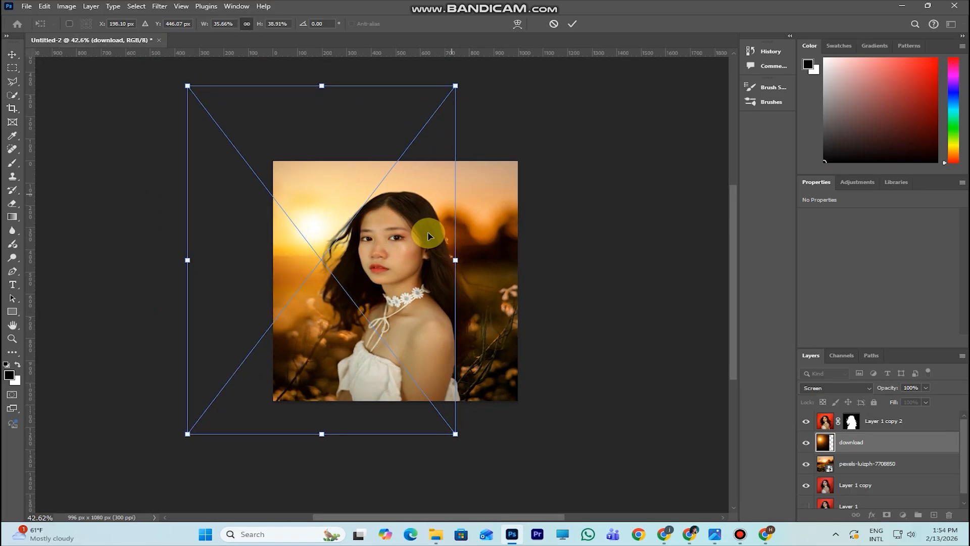
scroll(435, 274, down, 2)
drag(450, 119, 476, 81)
drag(451, 212, 446, 187)
drag(464, 240, 503, 276)
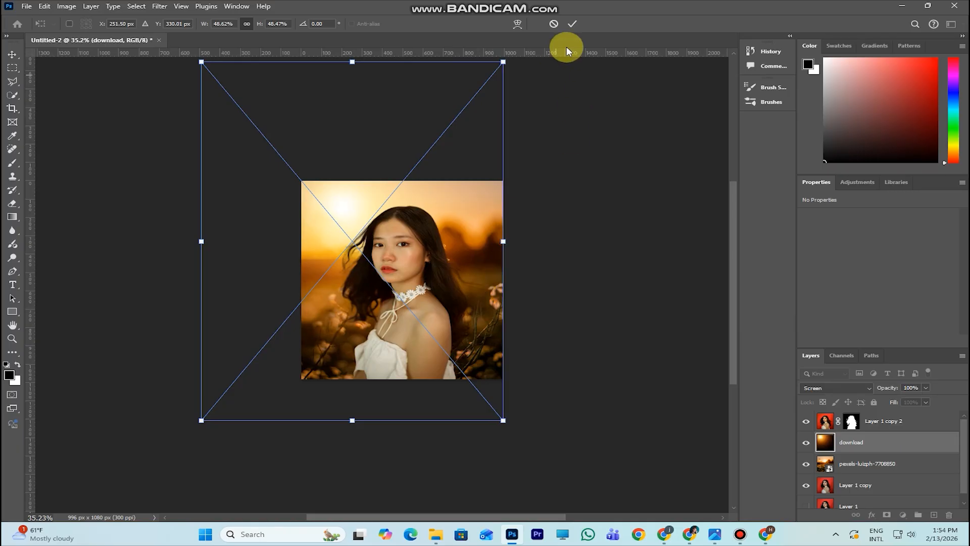
click(571, 24)
- Compare the composite with the download glow layer hidden and shown
scroll(435, 319, up, 2)
click(833, 443)
click(806, 442)
click(806, 443)
scroll(477, 305, up, 5)
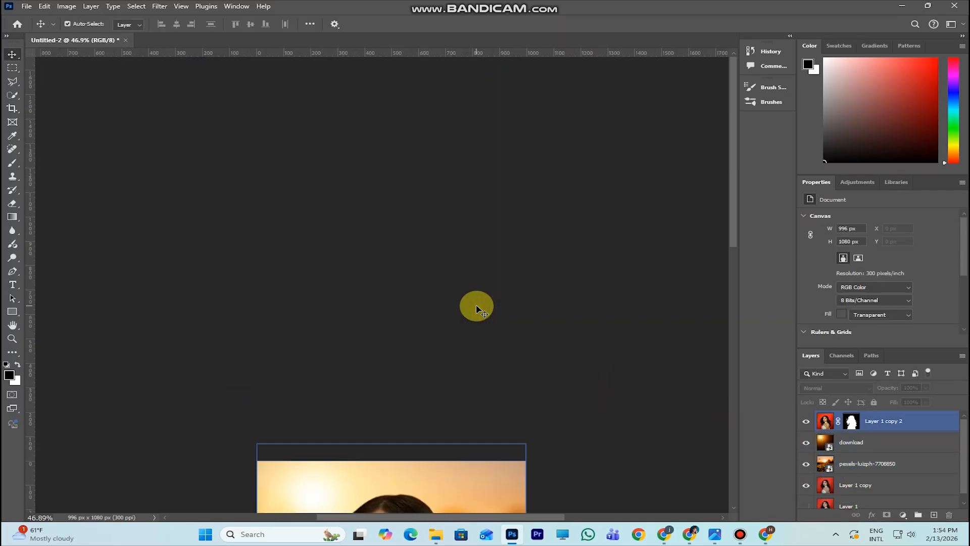
scroll(481, 308, up, 2)
click(481, 309)
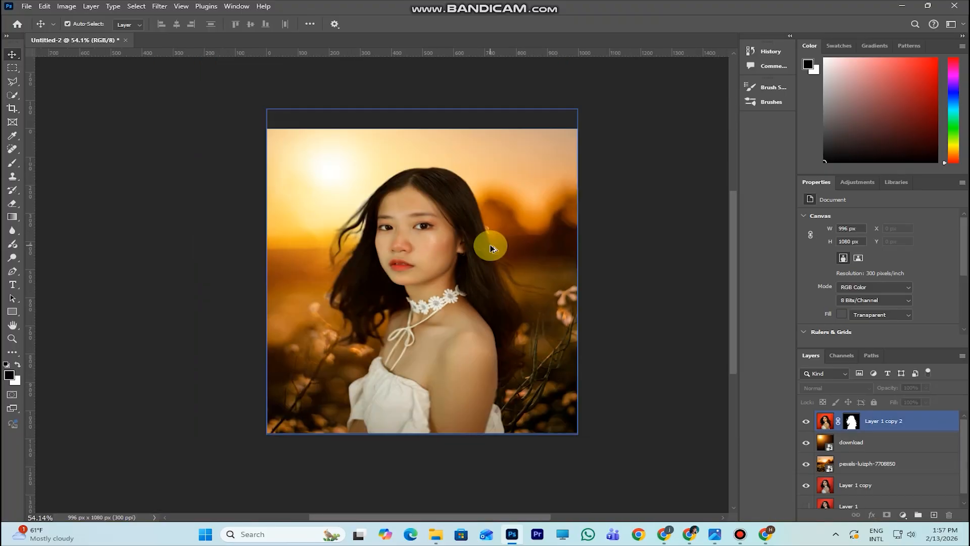
- Add a Solid Color fill layer with colour ffc000 above Layer 1 copy 2 and clip it to that cutout layer
scroll(490, 248, up, 1)
click(433, 252)
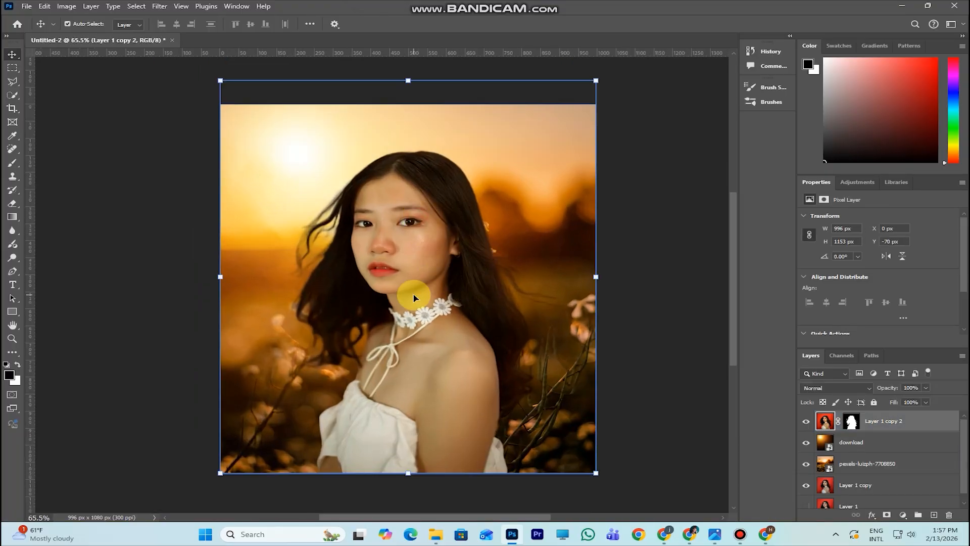
right_click(851, 421)
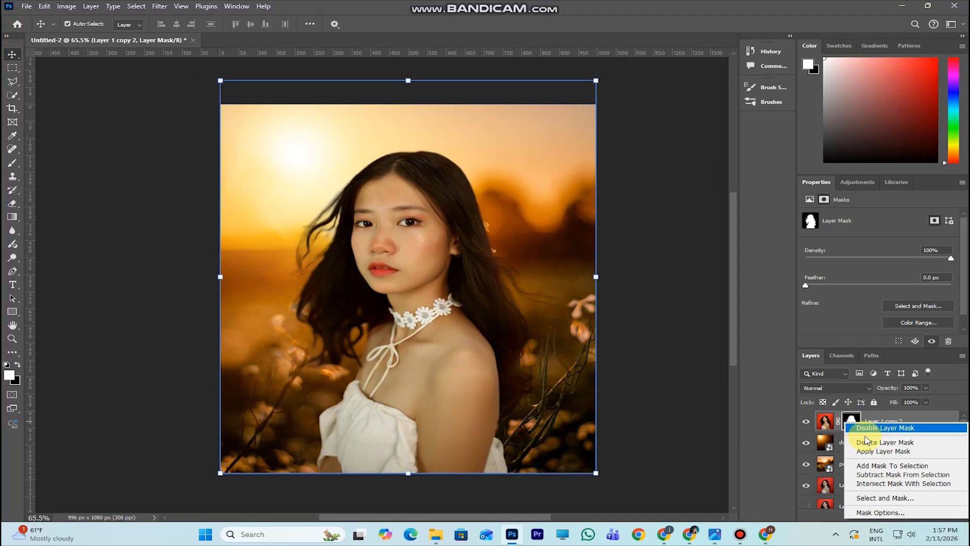
click(833, 411)
click(824, 421)
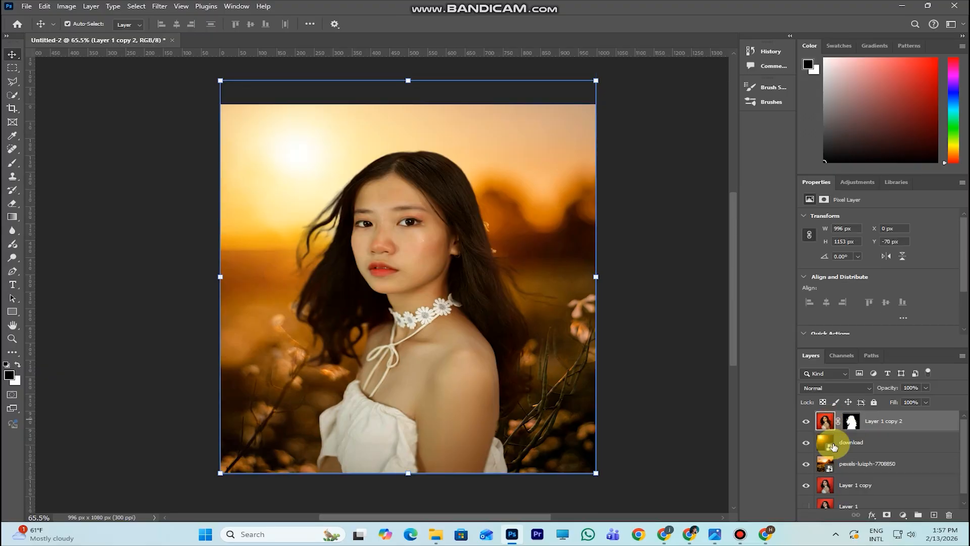
click(902, 514)
click(927, 336)
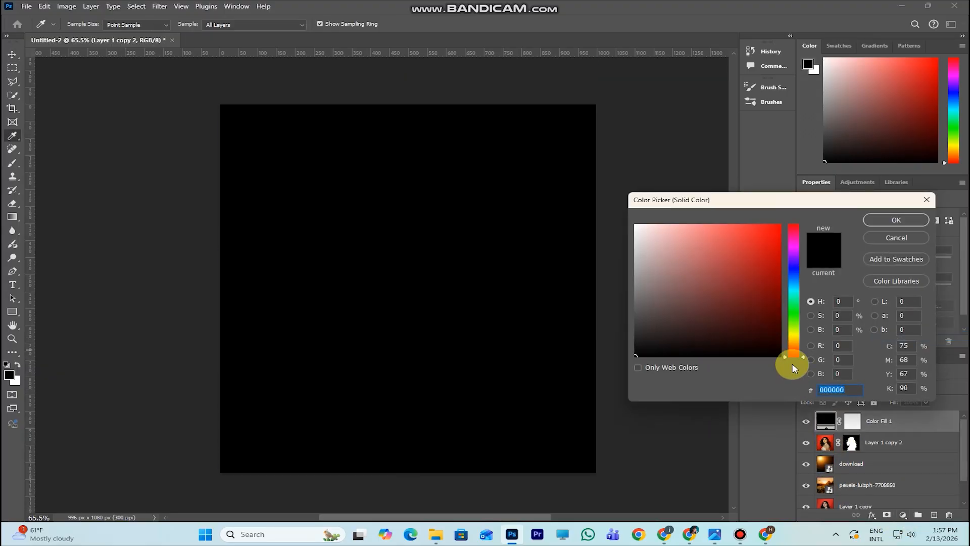
drag(801, 346, 801, 341)
drag(756, 288, 797, 210)
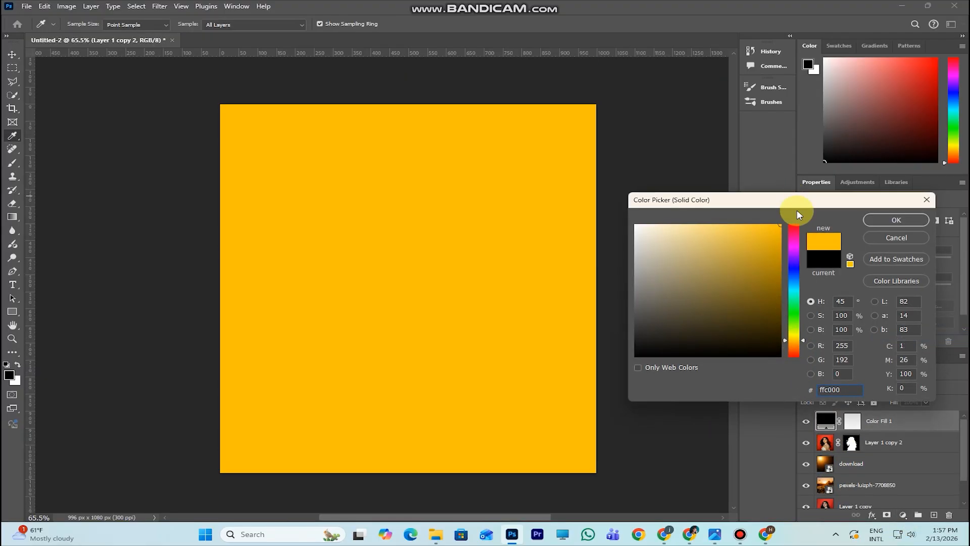
click(876, 220)
click(853, 441)
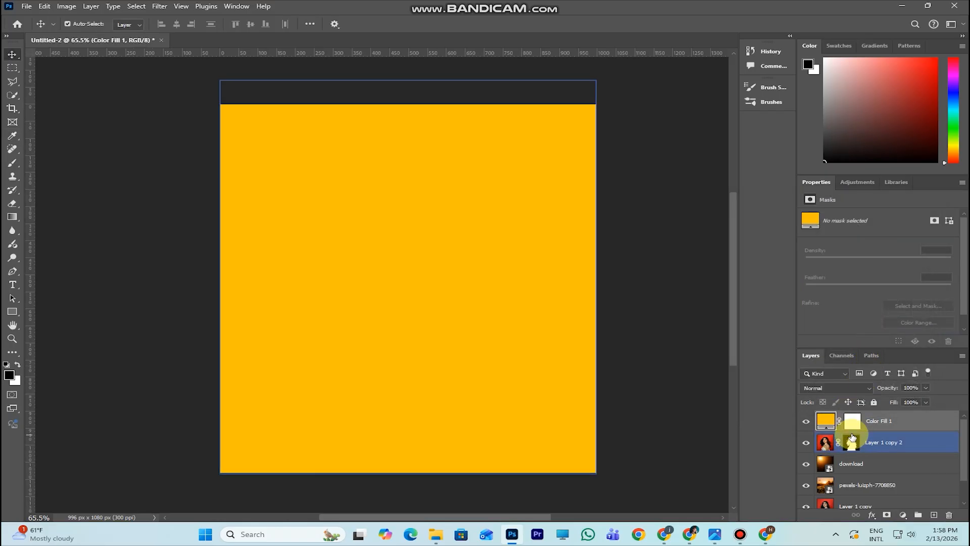
alt+click(839, 429)
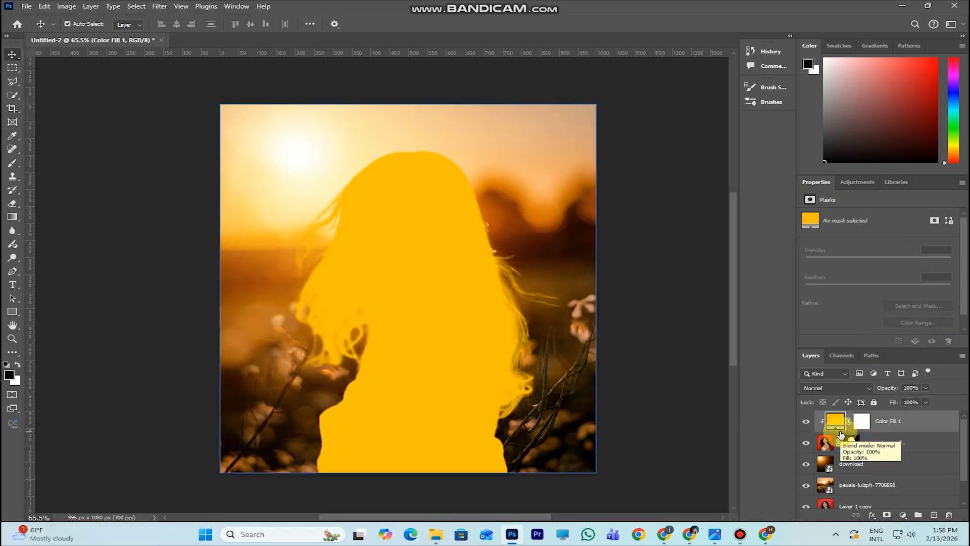
- Change the clipped Solid Color fill to a light warm yellow that suits the sunlight
double_click(835, 420)
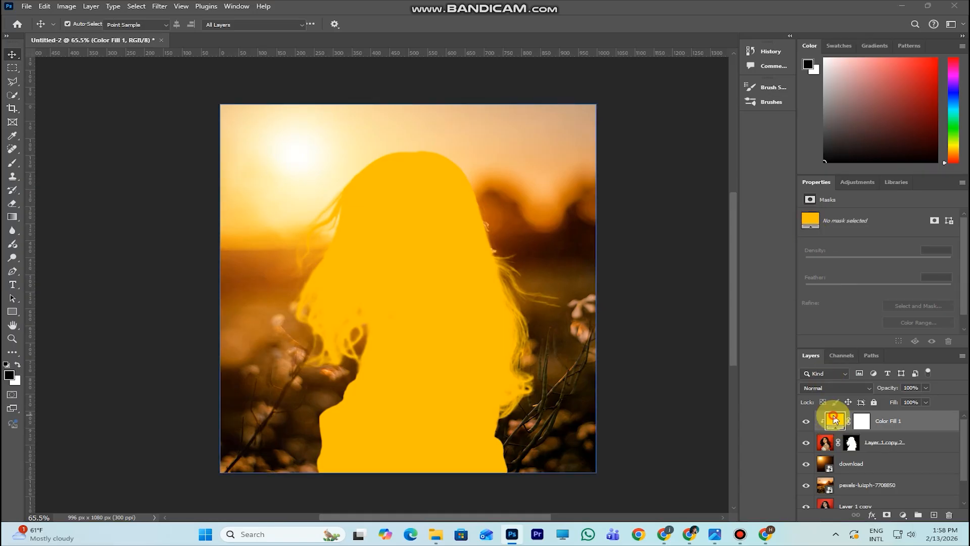
click(704, 223)
drag(704, 222, 705, 231)
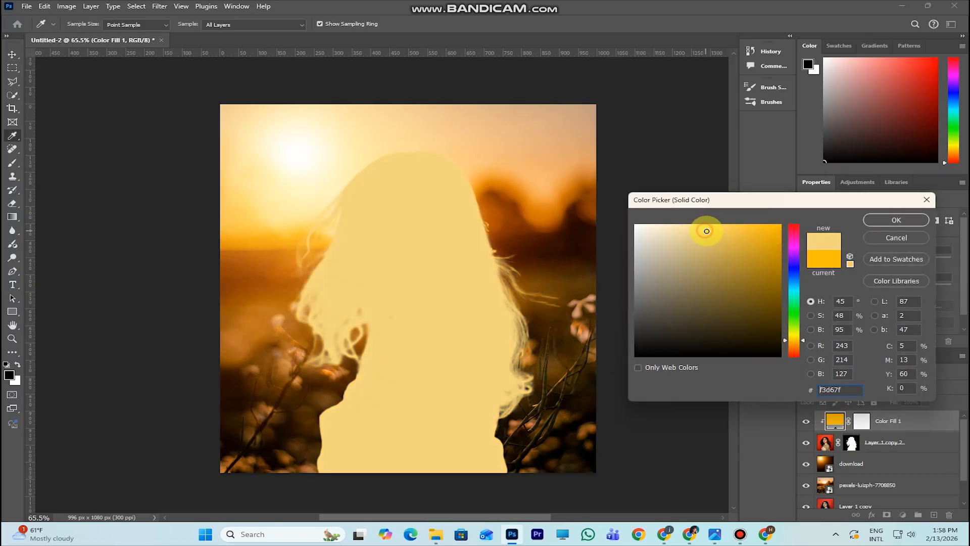
drag(369, 154, 306, 138)
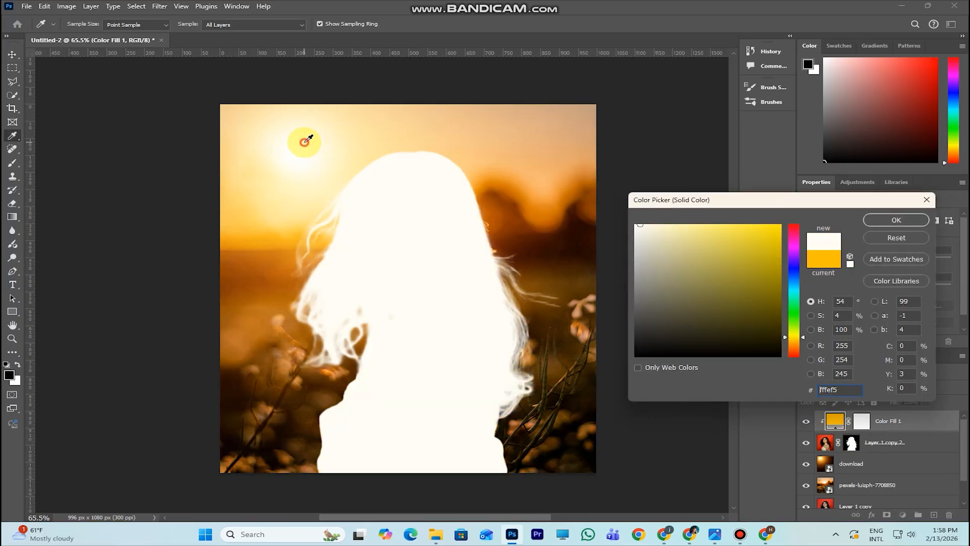
drag(655, 234, 698, 222)
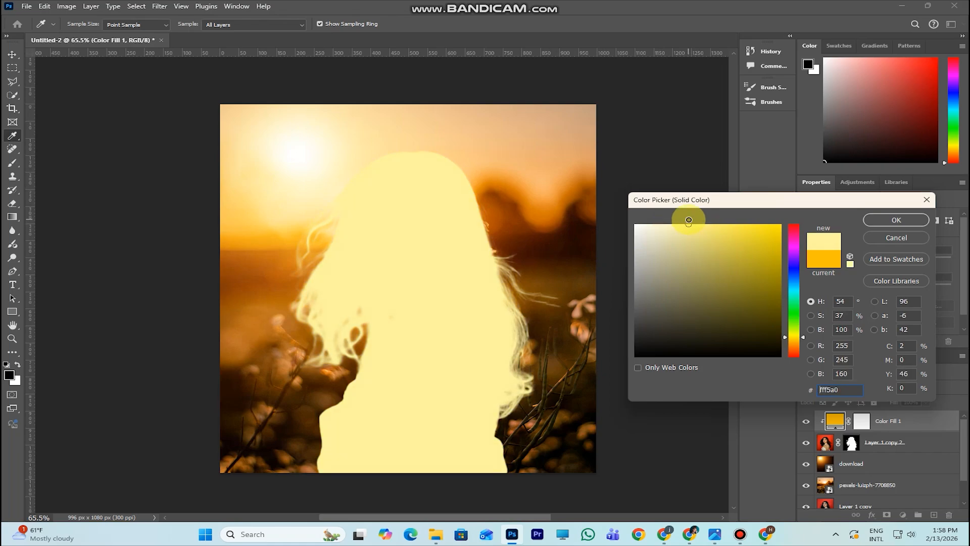
drag(706, 219, 731, 215)
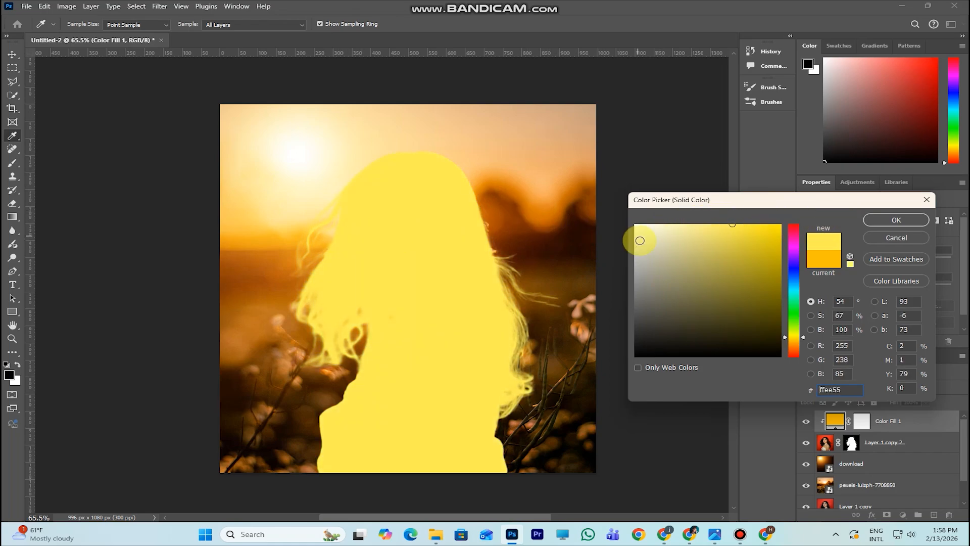
click(716, 228)
click(801, 340)
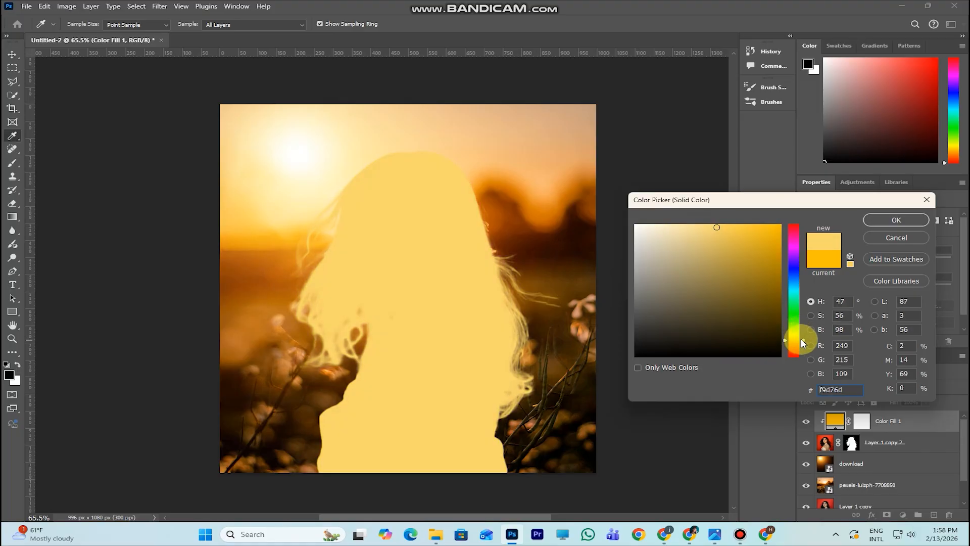
click(889, 220)
- Invert the Color Fill 1 layer mask to black to hide the yellow fill
click(860, 452)
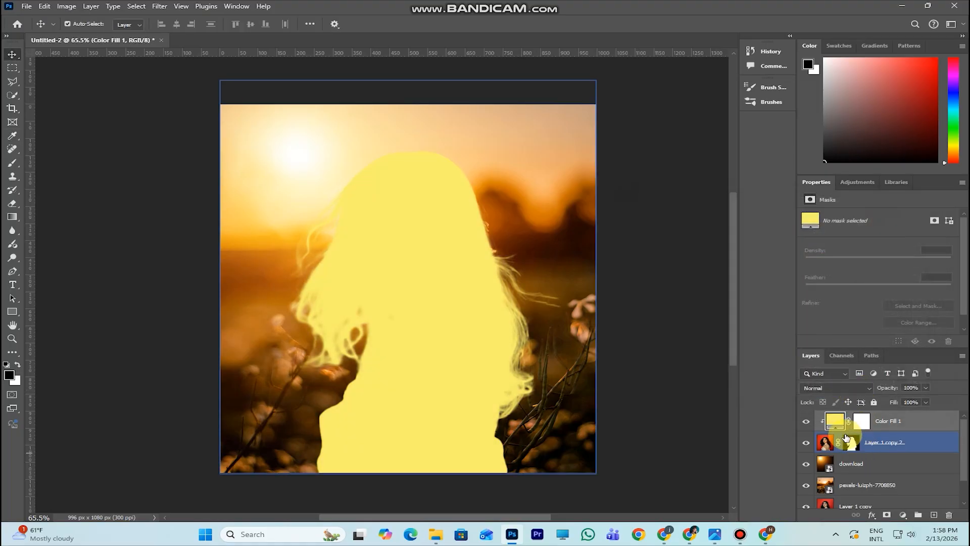
click(861, 420)
key(ctrl+i)
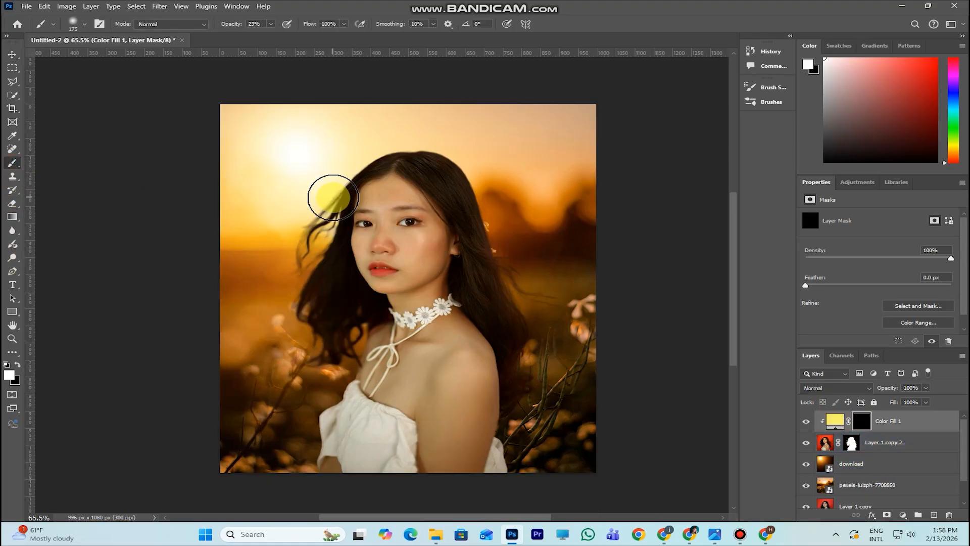
- Paint white on the fill layer's mask along the hair's sun-facing edge with a 70 px brush at 4% opacity
scroll(331, 195, up, 2)
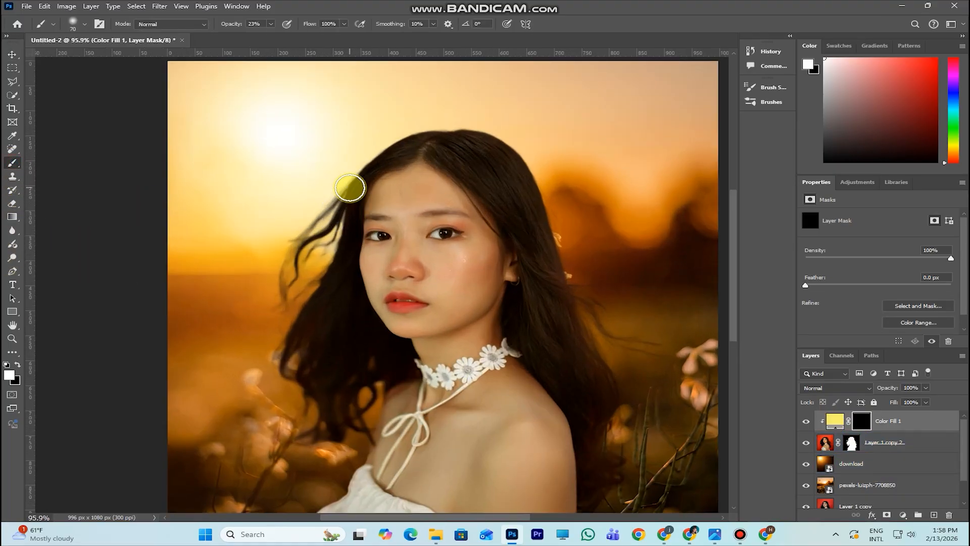
click(254, 23)
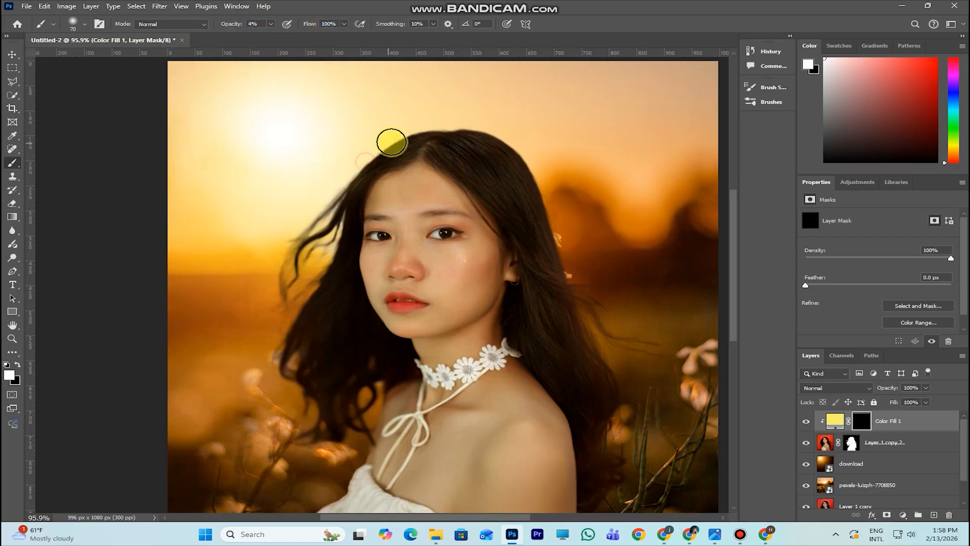
scroll(386, 167, up, 1)
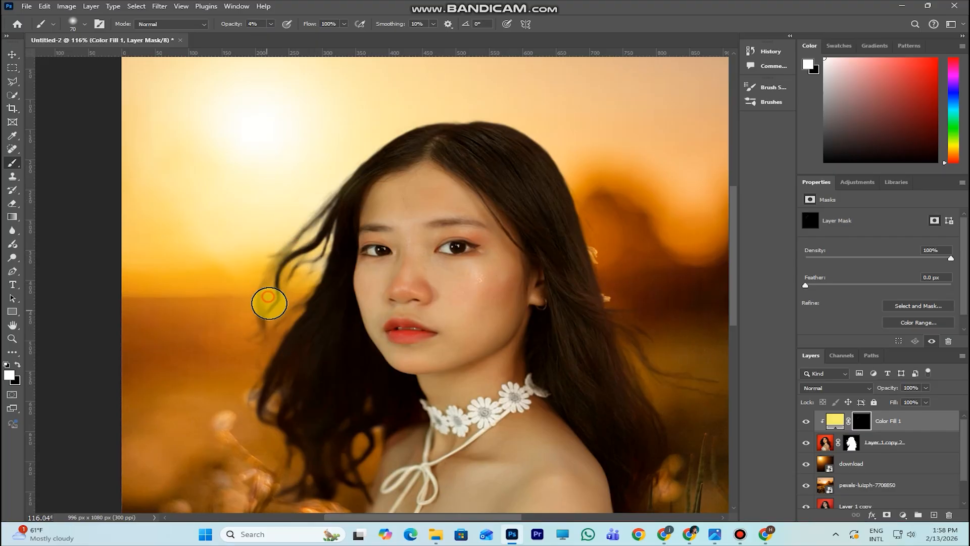
mouse_move(262, 303)
mouse_down()
mouse_move(310, 253)
mouse_move(316, 225)
mouse_move(368, 152)
mouse_move(421, 119)
mouse_up()
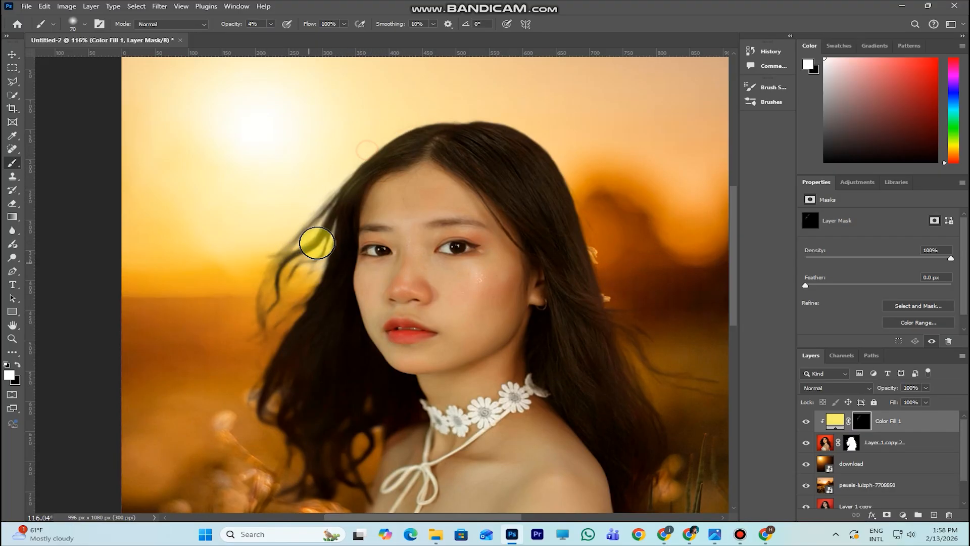
drag(266, 376, 252, 413)
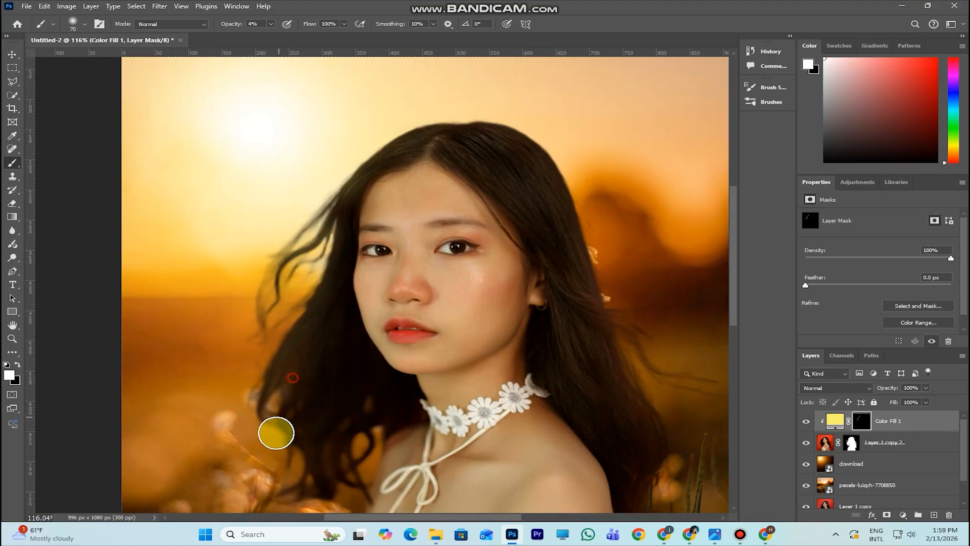
- Set the brush opacity to 53% and paint a stronger yellow rim along the sun-facing side of the hair
scroll(404, 158, down, 2)
scroll(404, 158, up, 2)
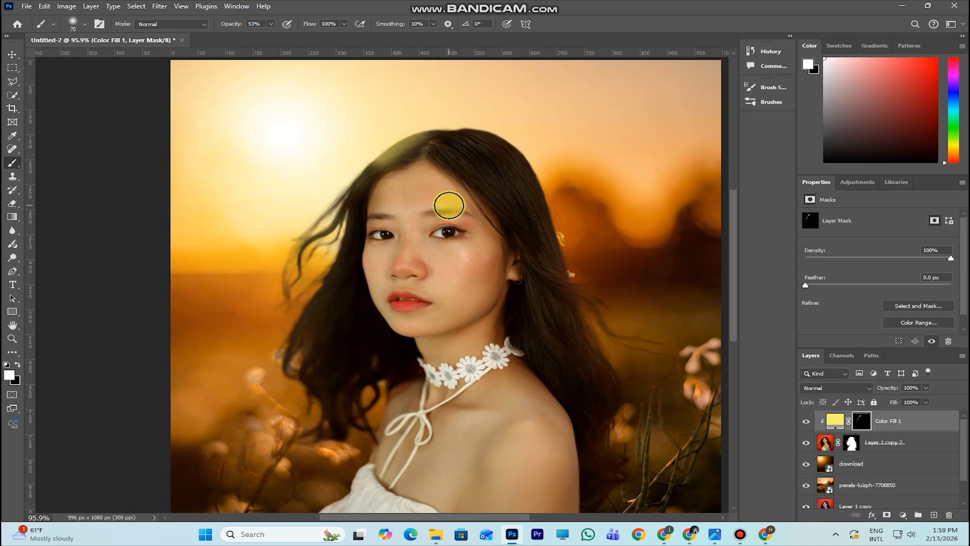
click(427, 167)
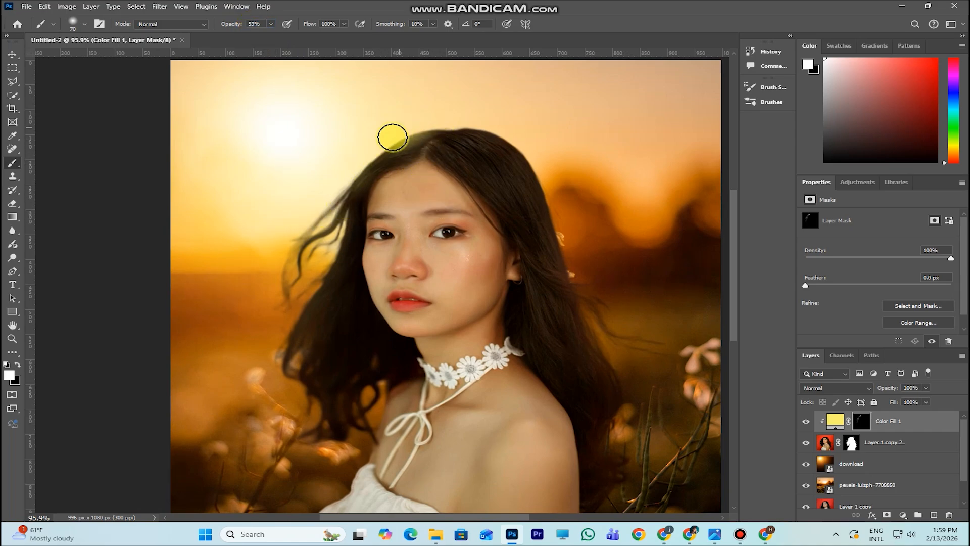
mouse_move(305, 212)
mouse_down()
mouse_move(264, 313)
mouse_move(310, 288)
mouse_move(284, 327)
mouse_move(290, 385)
mouse_move(318, 440)
mouse_up()
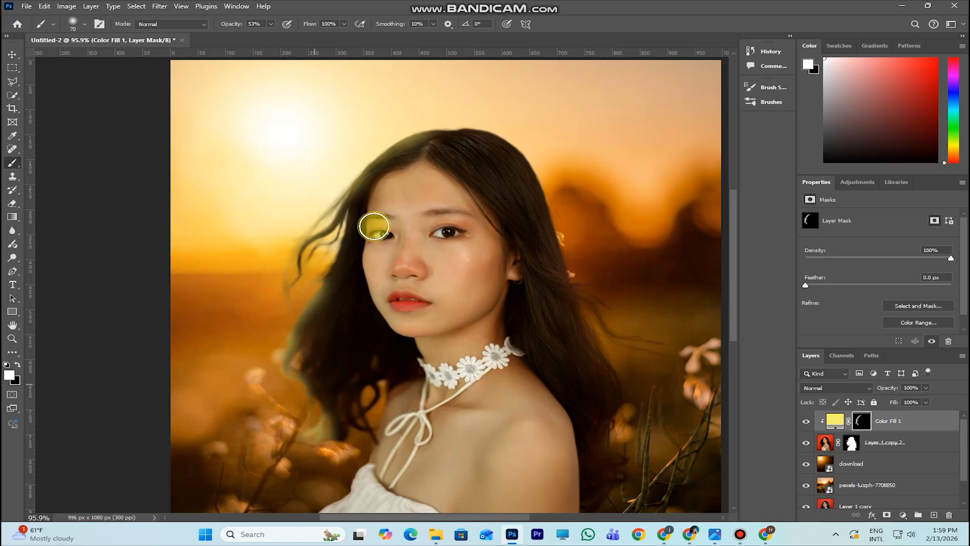
mouse_move(325, 255)
mouse_down()
mouse_move(350, 184)
mouse_move(383, 136)
mouse_move(423, 149)
mouse_up()
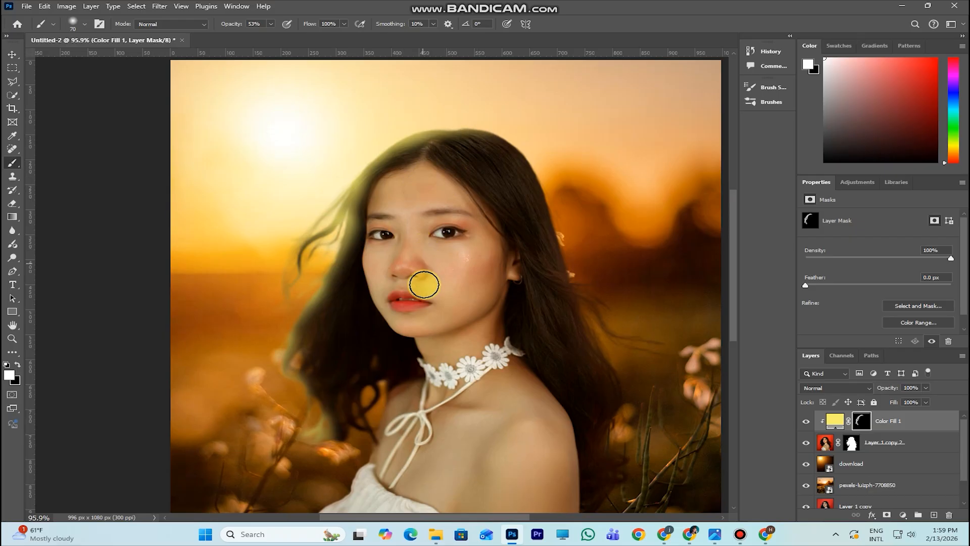
scroll(372, 247, down, 1)
scroll(378, 314, down, 1)
- Extend the yellow rim light on the mask over the lower sun-facing hair strands and the adjacent edge of the white dress
mouse_move(319, 354)
mouse_down()
mouse_move(319, 394)
mouse_move(306, 351)
mouse_move(371, 406)
mouse_move(372, 381)
mouse_move(325, 405)
mouse_move(322, 316)
mouse_up()
mouse_move(323, 316)
mouse_down()
mouse_move(290, 390)
mouse_move(311, 251)
mouse_move(300, 304)
mouse_move(339, 224)
mouse_move(300, 260)
mouse_move(336, 242)
mouse_move(344, 280)
mouse_move(296, 336)
mouse_move(331, 294)
mouse_move(349, 234)
mouse_move(323, 298)
mouse_move(351, 293)
mouse_move(376, 346)
mouse_move(345, 385)
mouse_up()
scroll(345, 385, down, 2)
scroll(353, 426, up, 3)
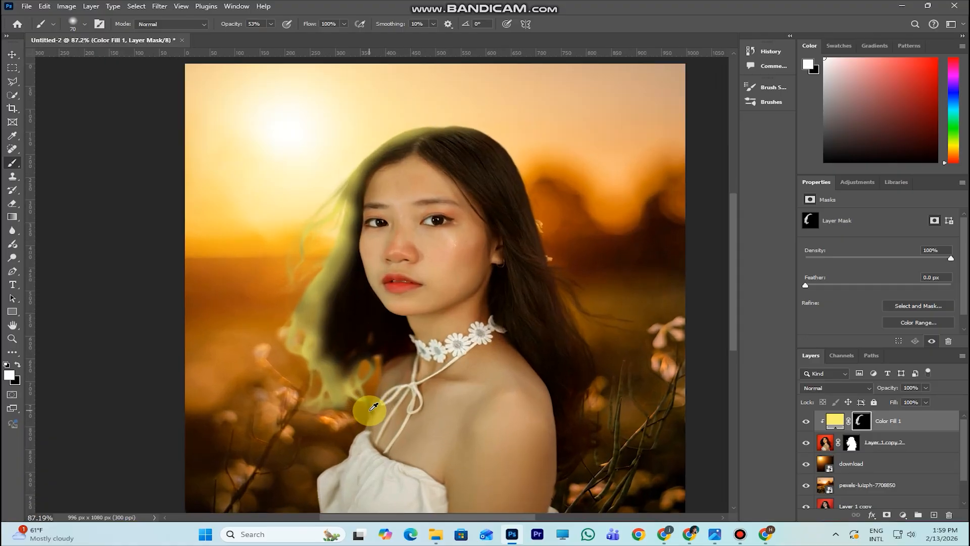
mouse_move(345, 440)
mouse_down()
mouse_move(353, 429)
mouse_move(313, 474)
mouse_up()
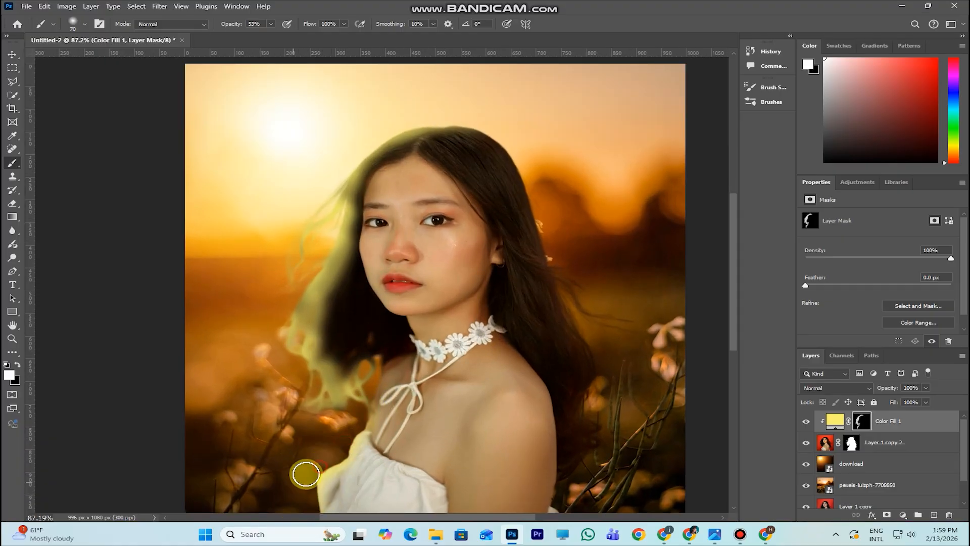
- Set the Color Fill 1 layer's blend mode to Linear Dodge (Add) and its Fill to 27%
scroll(352, 414, down, 3)
scroll(340, 400, down, 1)
scroll(353, 404, up, 2)
click(836, 387)
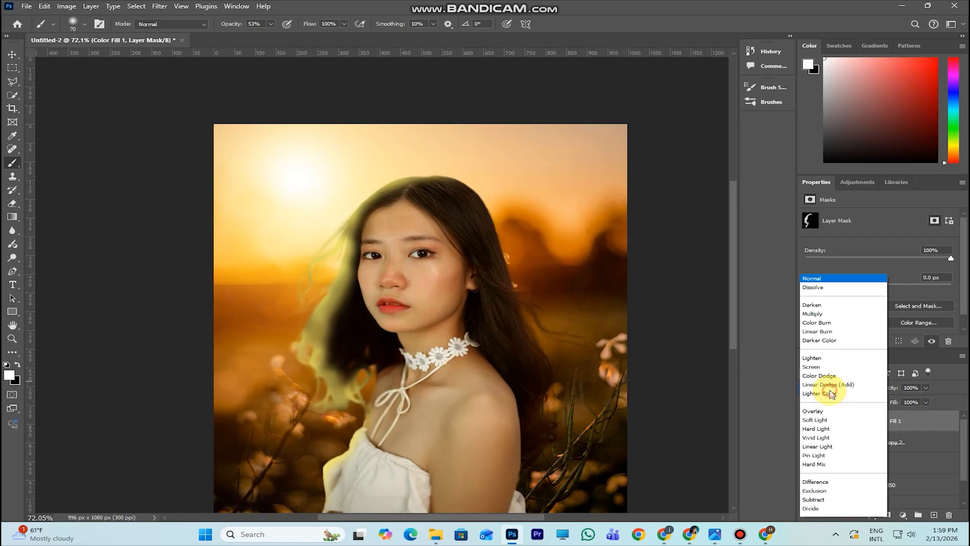
click(833, 343)
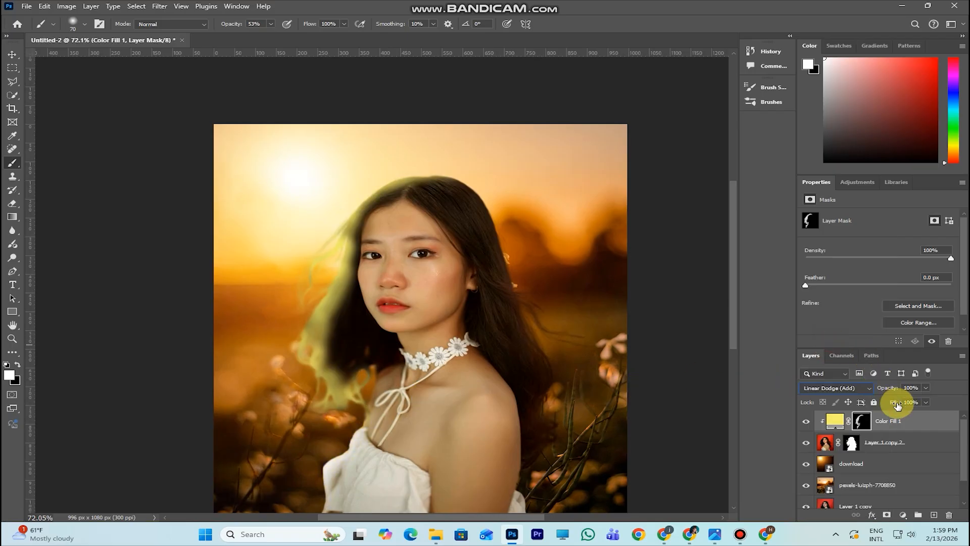
drag(891, 403, 848, 408)
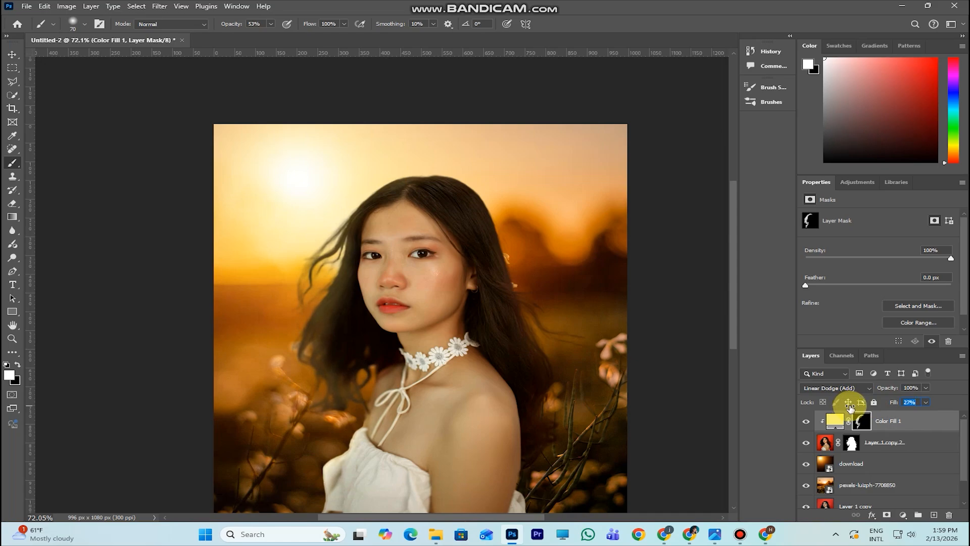
- Set the Color Fill 1 layer's opacity to 68% and its Fill to 33%
drag(853, 407, 857, 407)
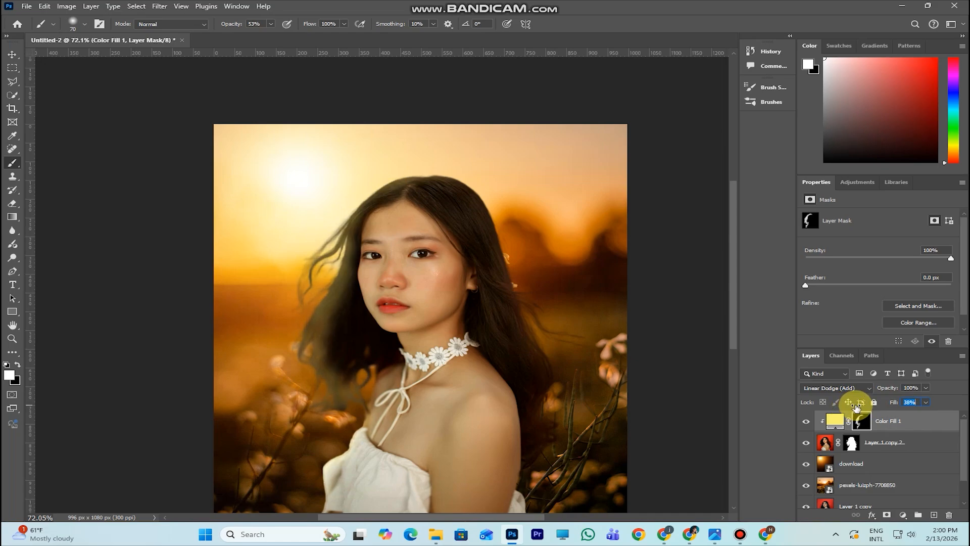
drag(897, 388, 887, 394)
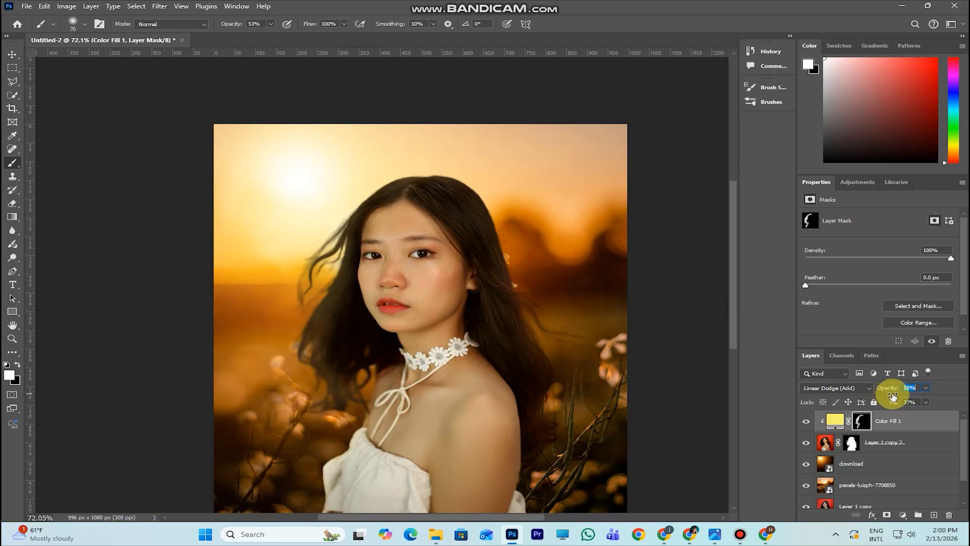
key(Return)
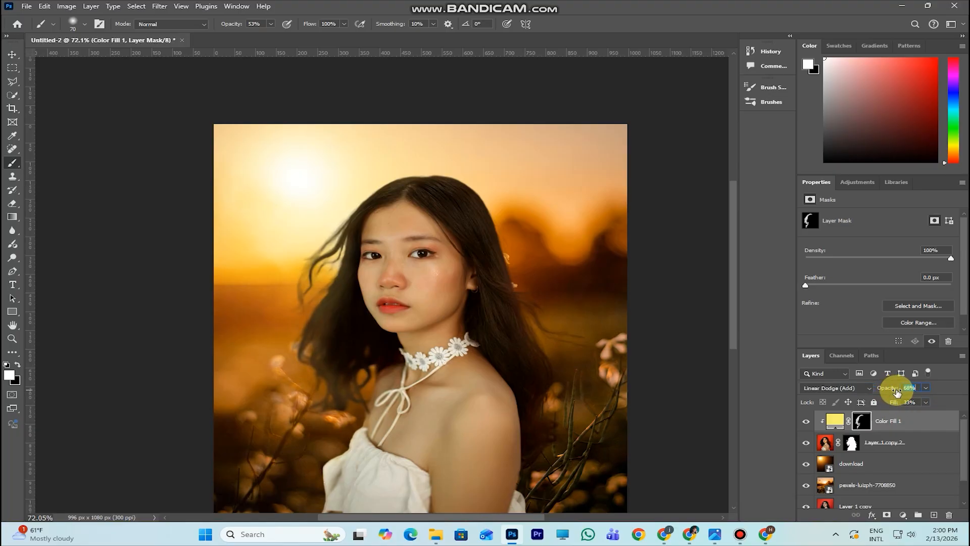
key(Return)
- Compare the portrait with and without Color Fill 1, and reduce that layer's Fill to 19%
click(12, 54)
scroll(358, 271, down, 1)
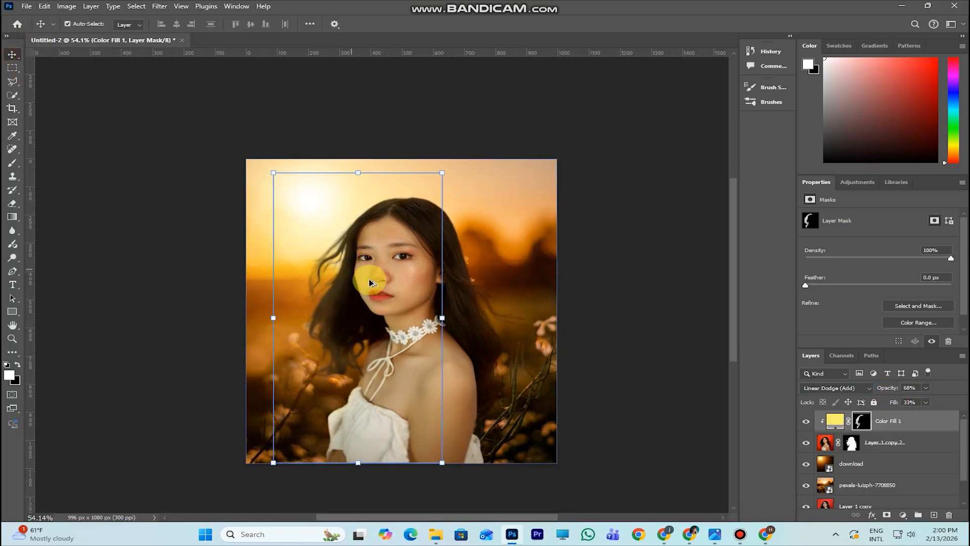
click(806, 422)
click(806, 422)
scroll(472, 378, down, 1)
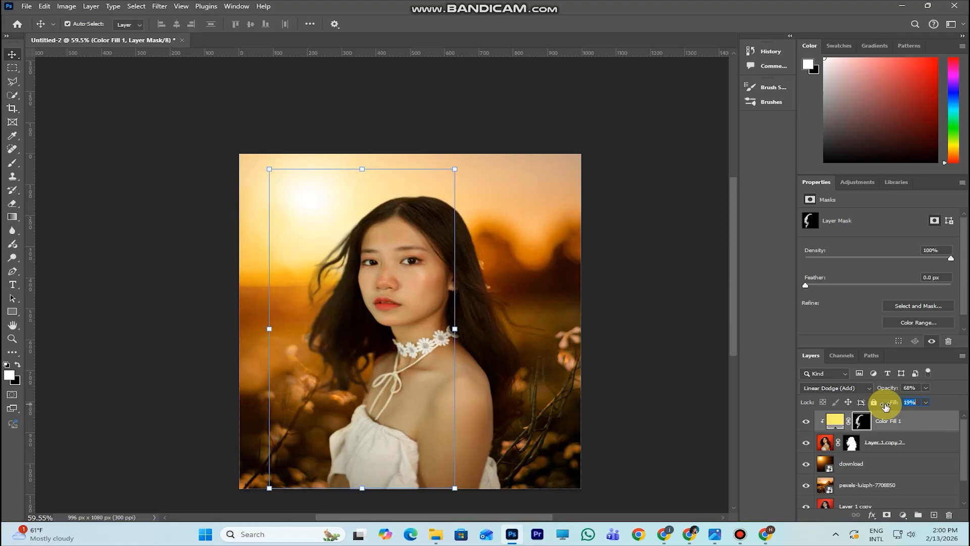
click(205, 368)
- Paint black at 53% opacity on the Color Fill 1 mask to soften the glow over the lower sun-facing hair
click(13, 163)
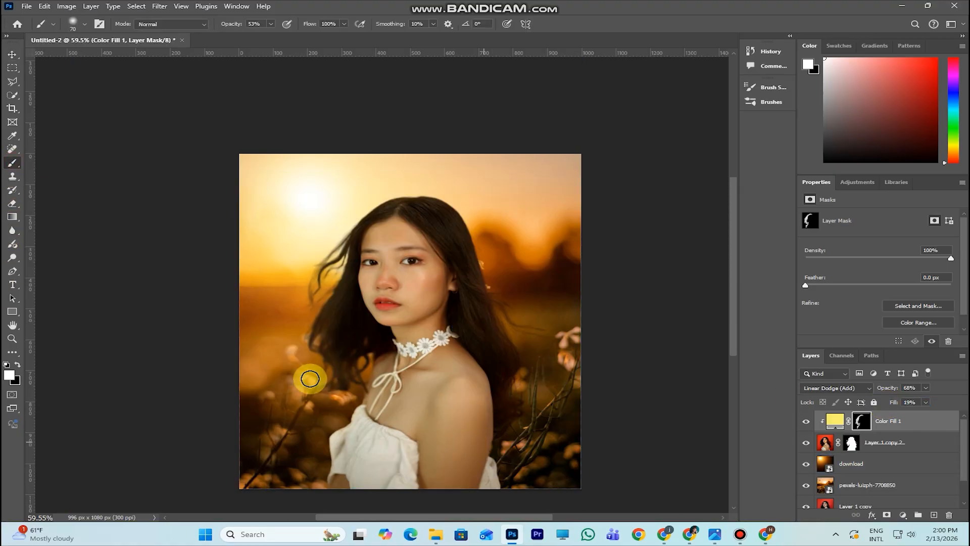
drag(357, 361, 348, 398)
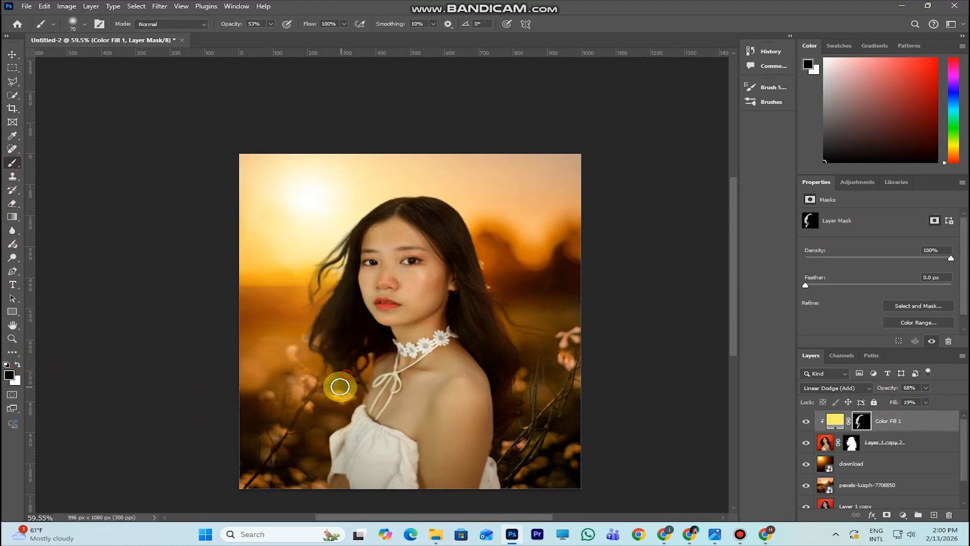
scroll(389, 405, down, 2)
scroll(354, 361, up, 4)
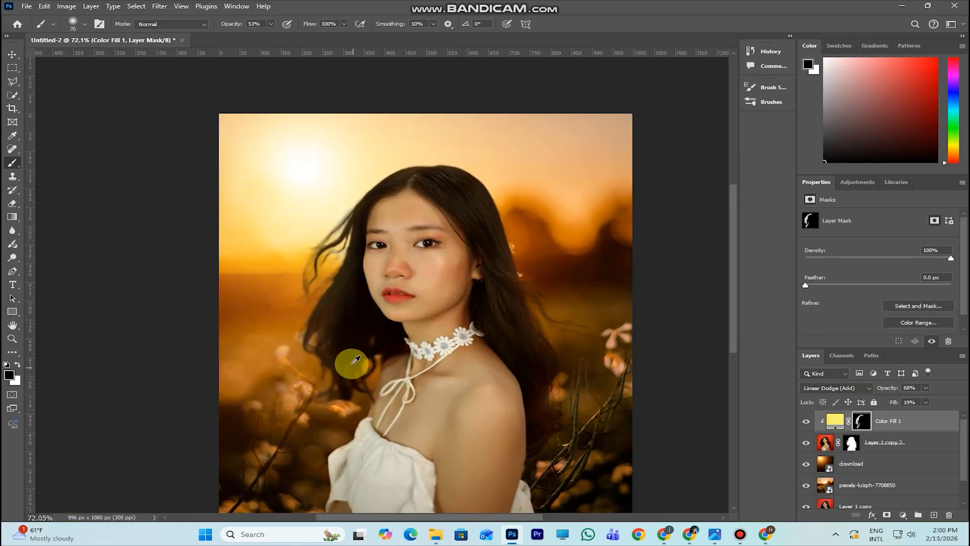
drag(343, 369, 353, 301)
scroll(394, 331, down, 1)
scroll(394, 331, up, 1)
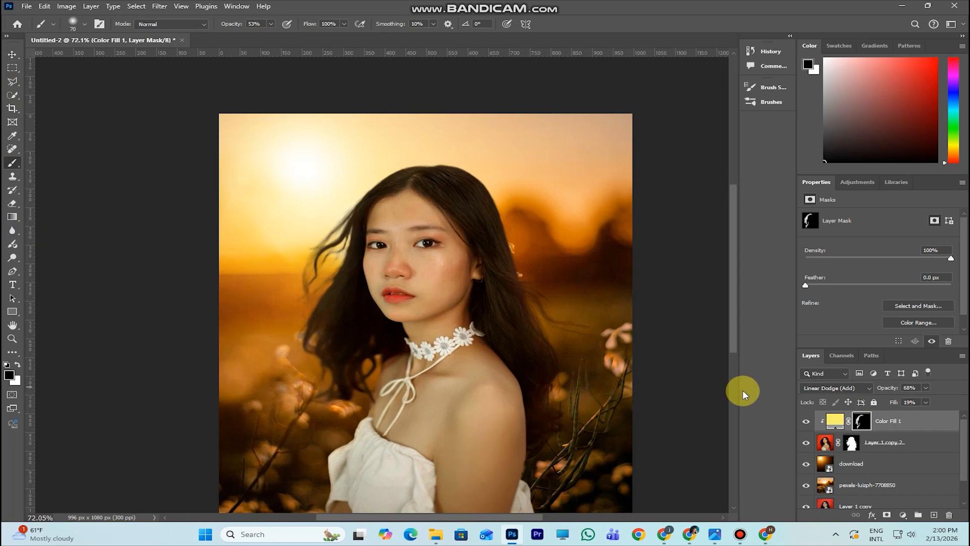
- Add an orange ffb85d Solid Color fill layer clipped above Color Fill 1 and invert its mask to black
click(904, 516)
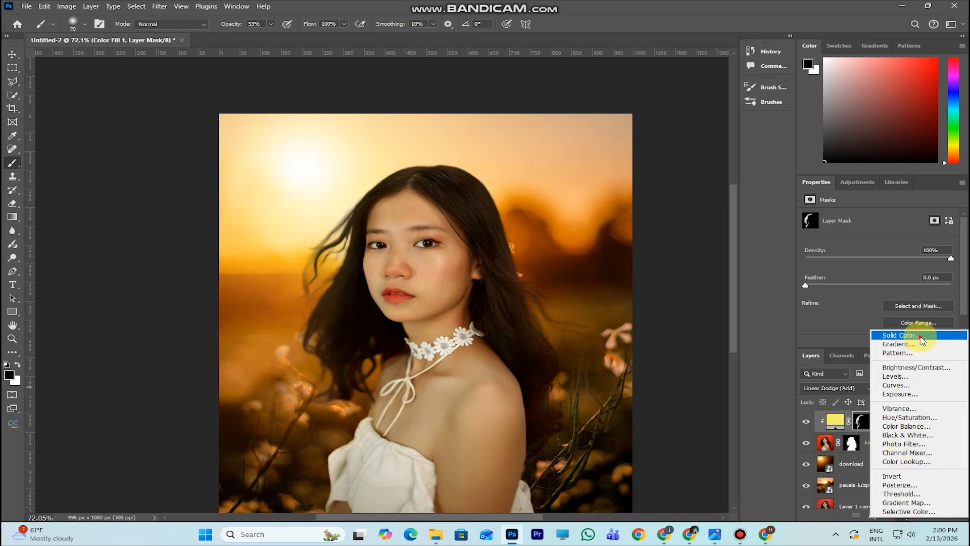
click(909, 335)
click(799, 346)
drag(772, 306, 728, 212)
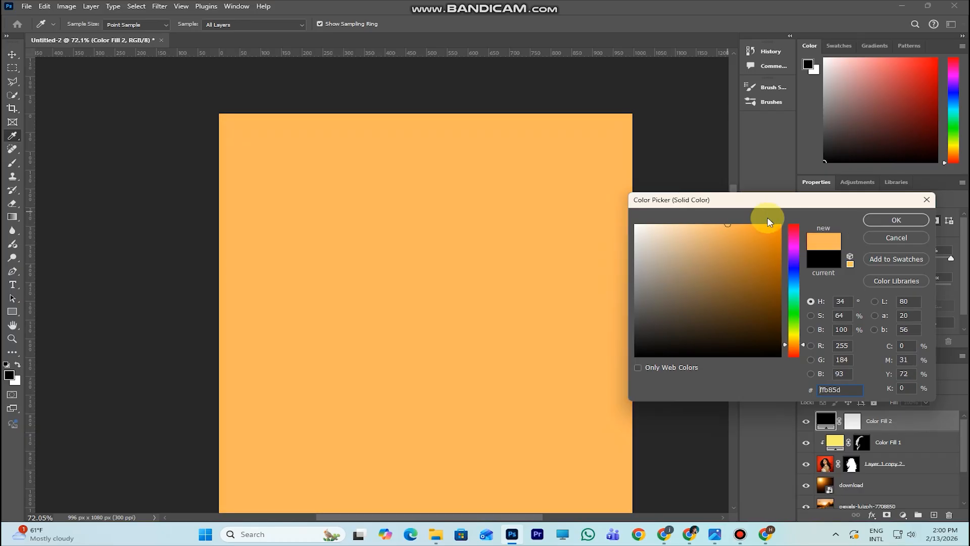
alt+click(847, 431)
key(b)
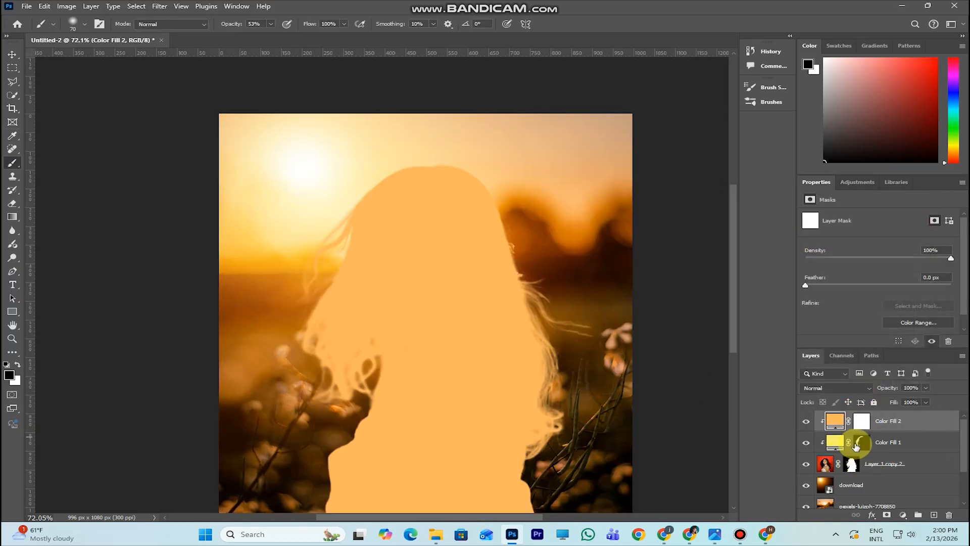
click(861, 427)
key(ctrl+i)
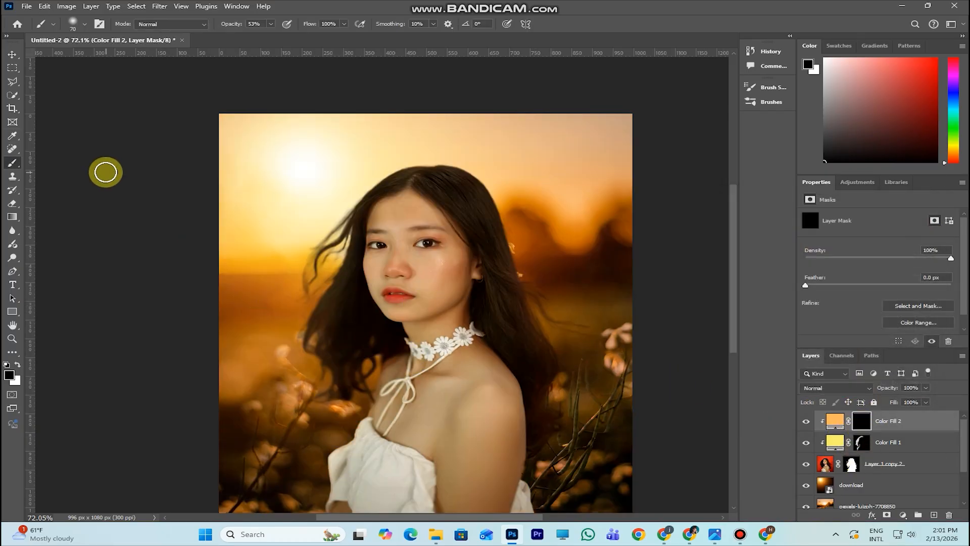
- Paint white on the Color Fill 2 mask along the loose strands and sun-facing hair edge, reducing the brush to 25 px for fine strands
click(18, 364)
scroll(318, 267, up, 3)
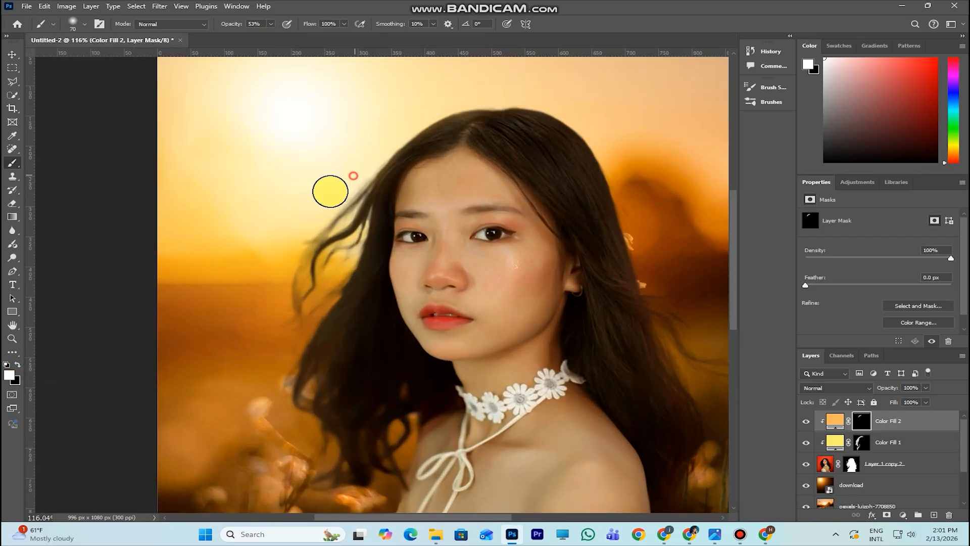
mouse_move(280, 258)
mouse_down()
mouse_move(272, 293)
mouse_move(292, 294)
mouse_move(311, 256)
mouse_move(299, 255)
mouse_move(336, 224)
mouse_move(310, 224)
mouse_move(306, 277)
mouse_move(324, 297)
mouse_move(337, 282)
mouse_move(314, 297)
mouse_move(330, 290)
mouse_move(270, 365)
mouse_move(286, 339)
mouse_move(259, 386)
mouse_move(283, 361)
mouse_move(266, 402)
mouse_move(356, 236)
mouse_up()
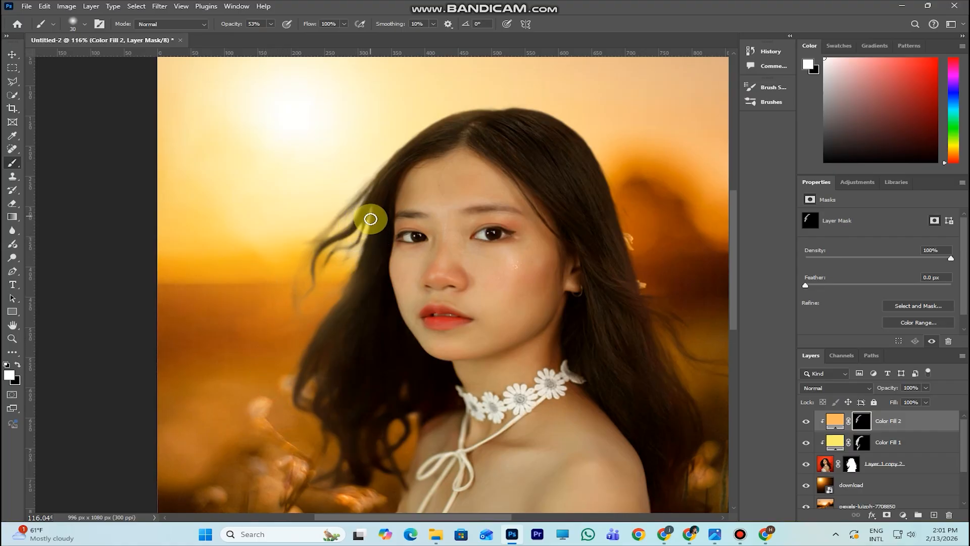
mouse_move(362, 225)
mouse_down()
mouse_move(342, 275)
mouse_move(351, 268)
mouse_move(347, 357)
mouse_up()
scroll(347, 357, down, 3)
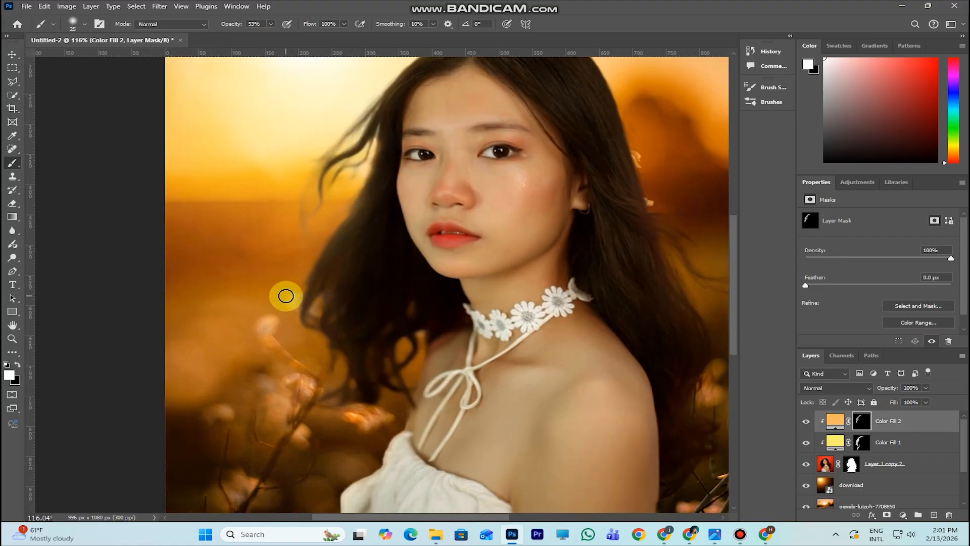
mouse_move(291, 298)
mouse_down()
mouse_move(312, 402)
mouse_move(366, 410)
mouse_move(297, 336)
mouse_move(320, 229)
mouse_move(280, 338)
mouse_up()
key(bracketright)
- Examine the orange rim light on the hair with Color Fill 2 hidden and shown, both close up and in the full picture
scroll(280, 337, down, 3)
click(806, 421)
click(806, 421)
scroll(556, 340, down, 2)
scroll(303, 162, up, 5)
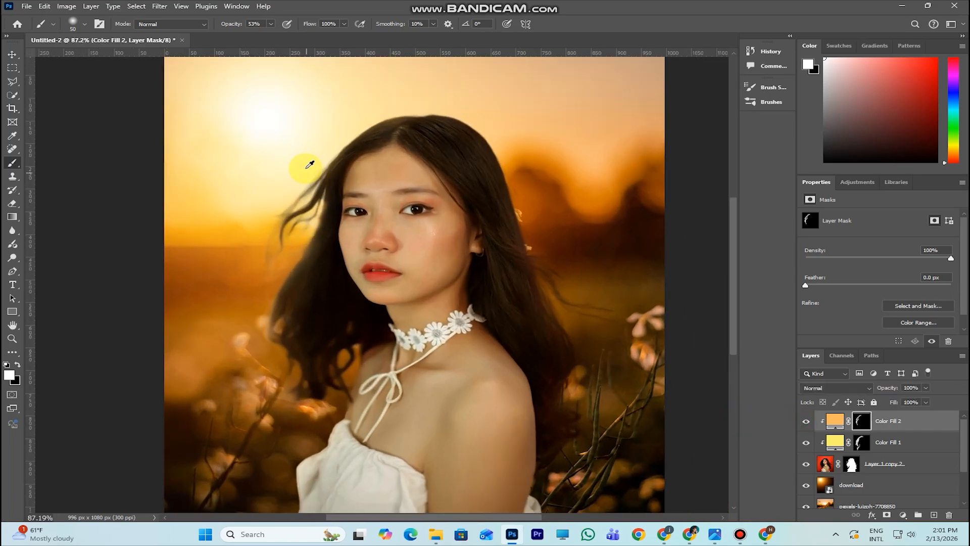
scroll(460, 170, up, 2)
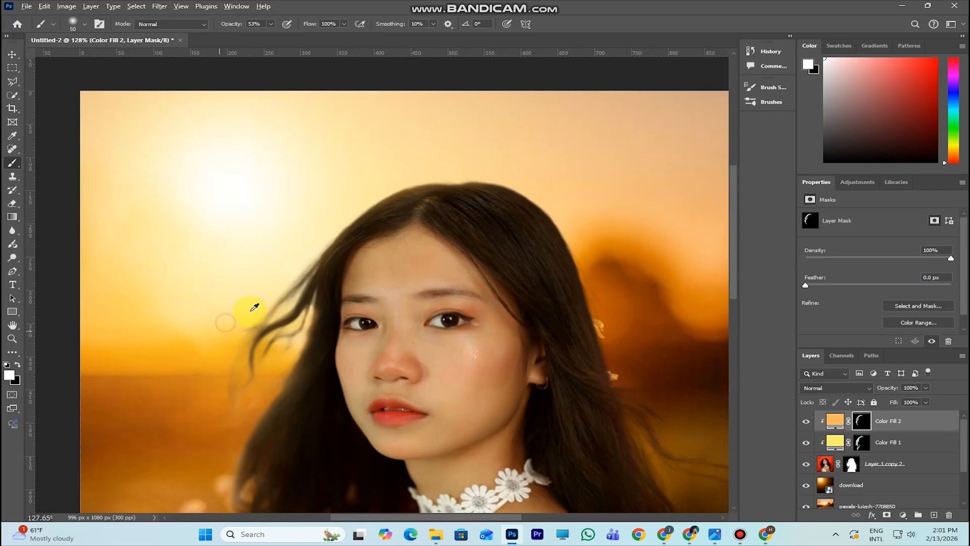
scroll(254, 307, down, 3)
scroll(252, 305, down, 1)
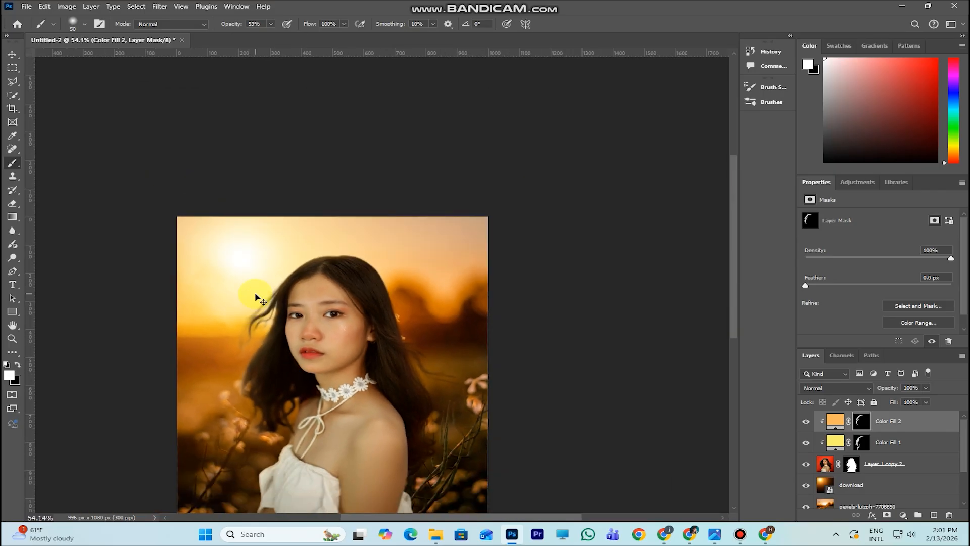
scroll(255, 293, down, 1)
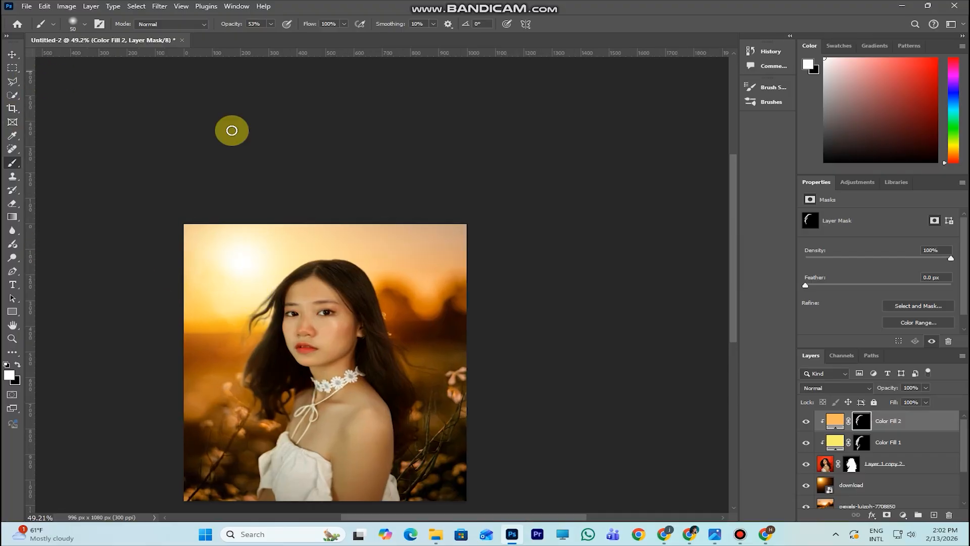
scroll(734, 281, up, 3)
scroll(743, 295, down, 6)
scroll(746, 298, up, 1)
- Change the blend mode of both Color Fill 2 and Color Fill 1 to Soft Light
click(13, 55)
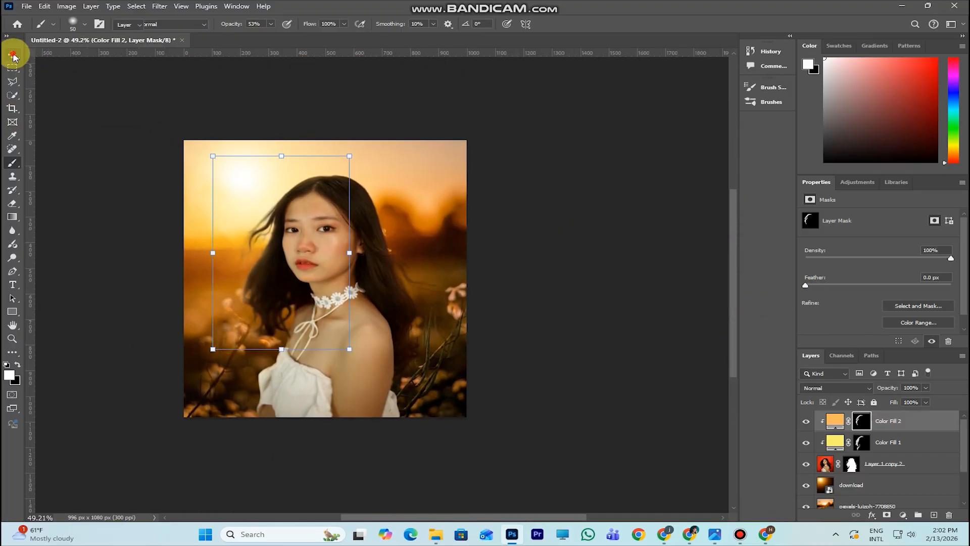
click(839, 387)
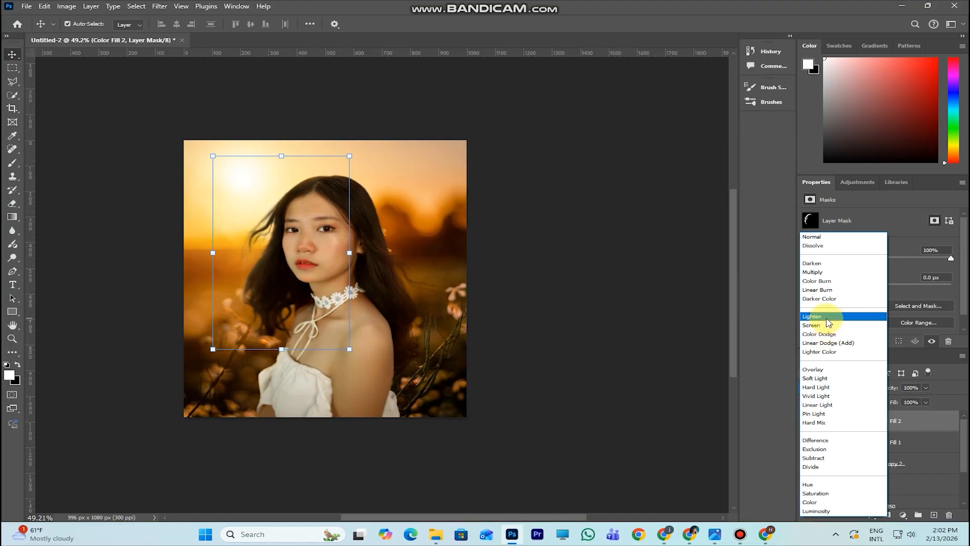
click(833, 379)
click(833, 440)
click(850, 388)
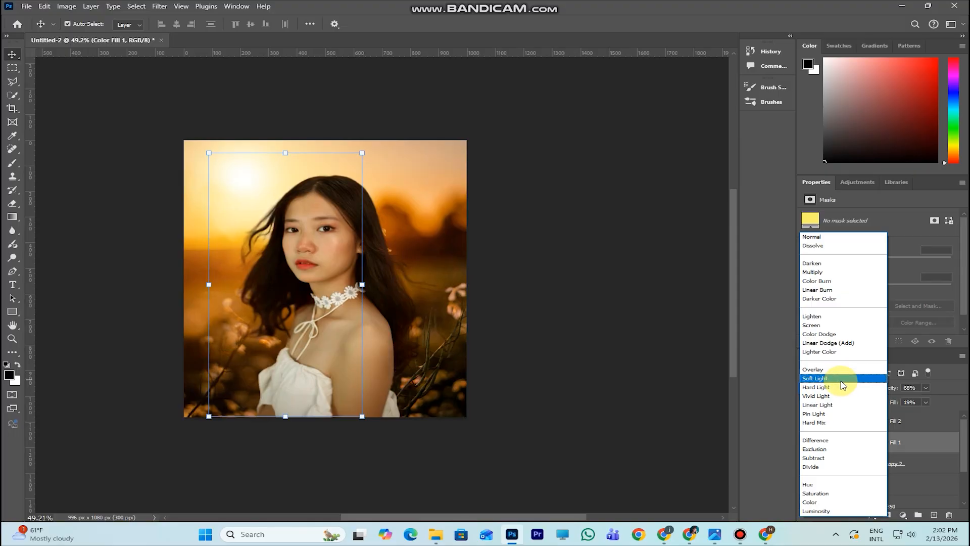
click(836, 378)
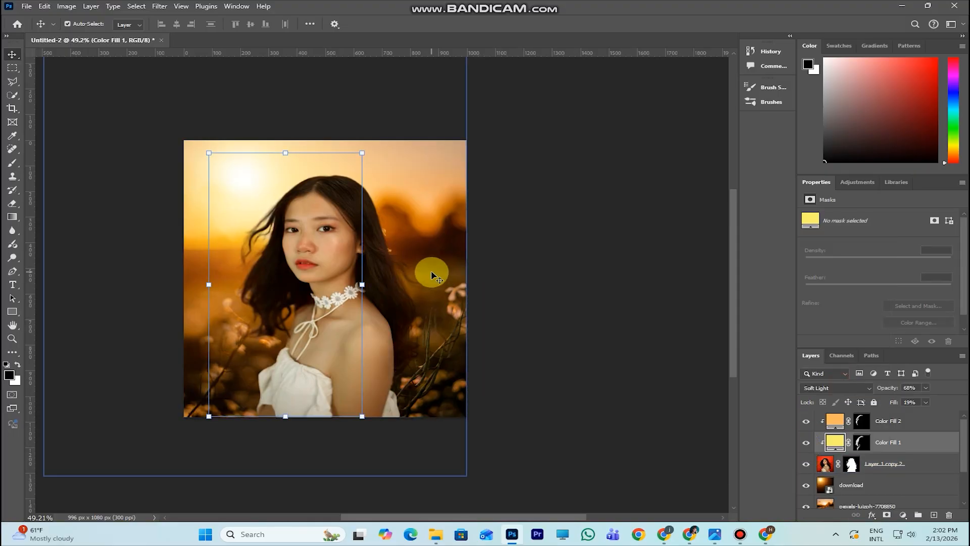
click(400, 253)
- Paint white on the Color Fill 2 mask with a 50 px brush to warm the sun-facing crown and lower hair, and compare the effect
scroll(363, 232, up, 5)
click(818, 425)
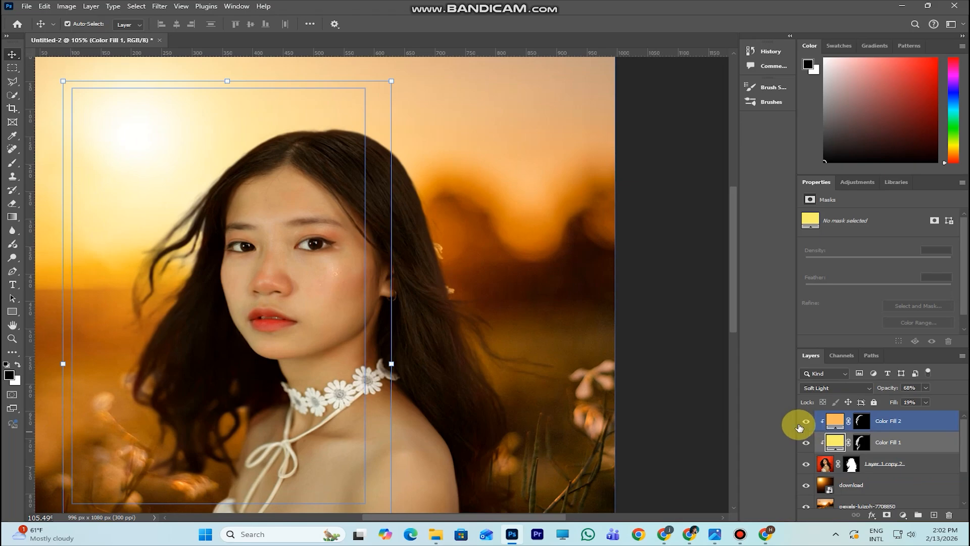
click(862, 421)
click(13, 162)
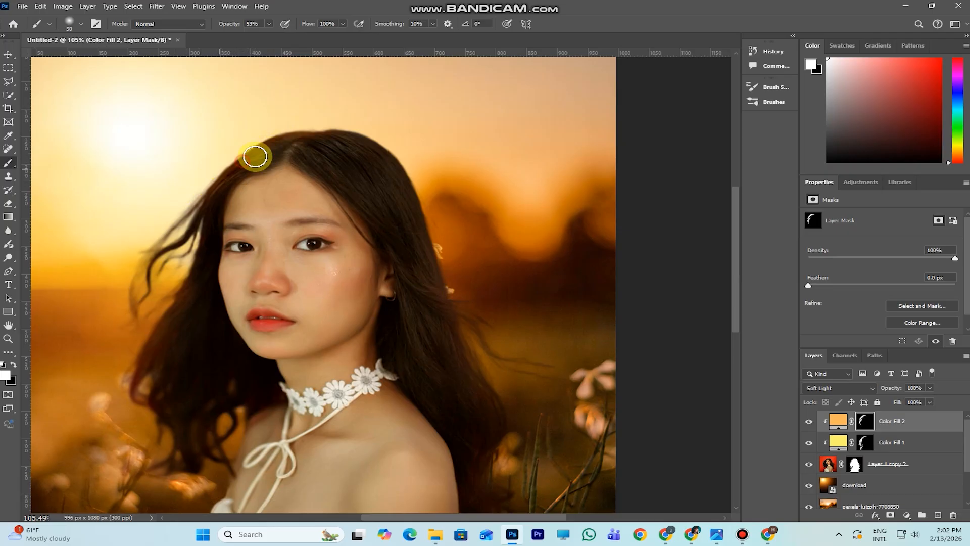
click(227, 172)
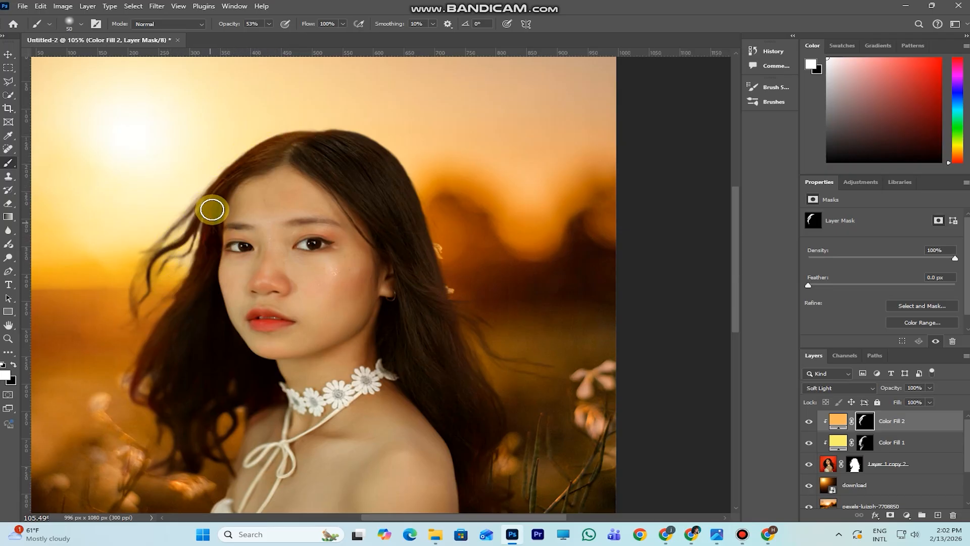
scroll(190, 260, up, 1)
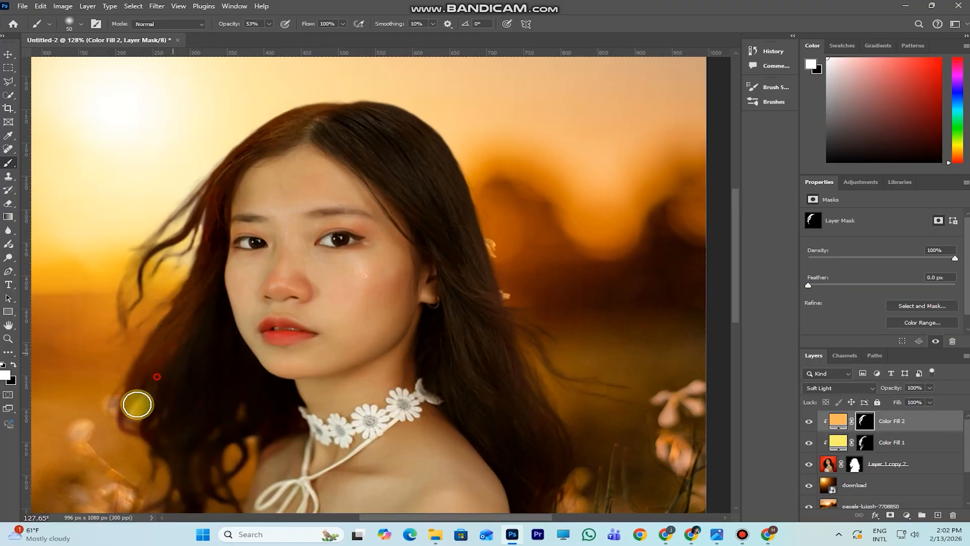
click(181, 411)
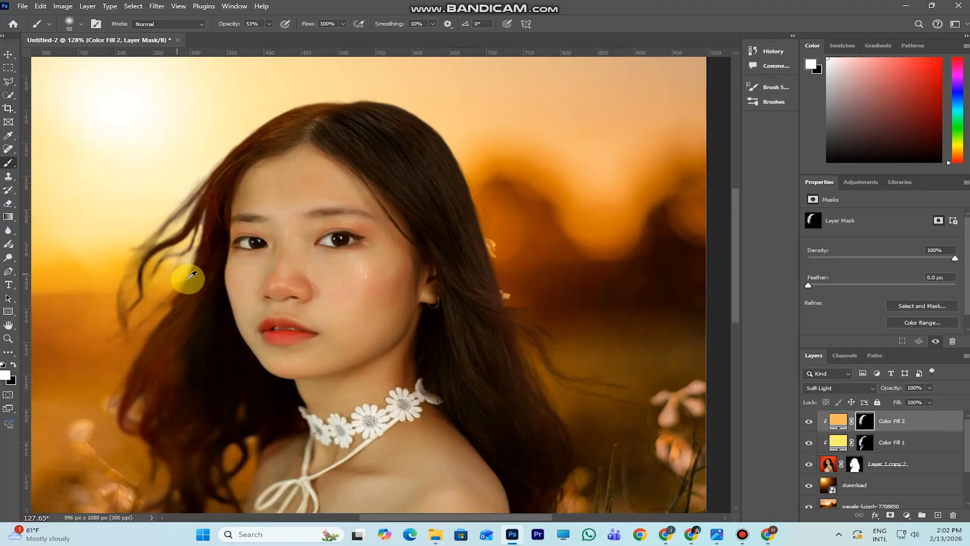
scroll(185, 275, down, 2)
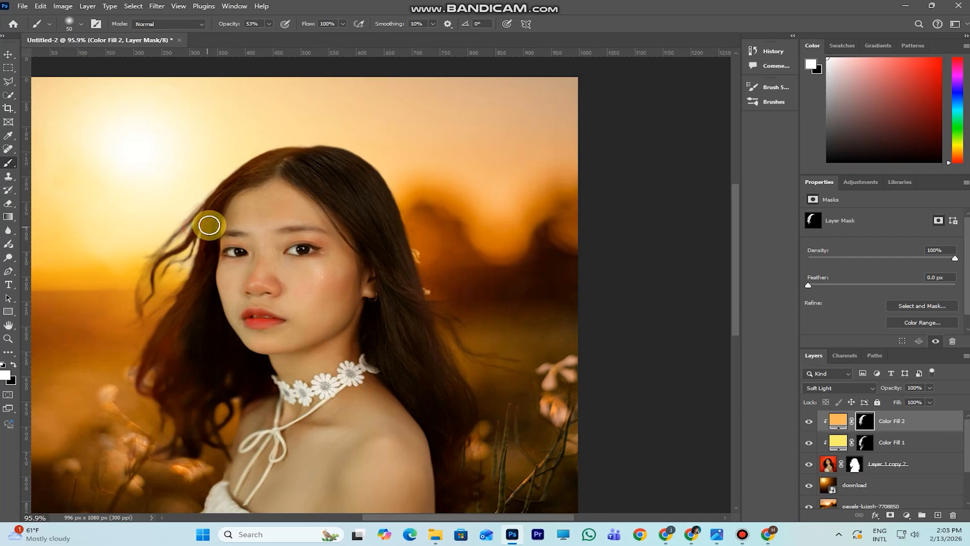
scroll(180, 272, down, 2)
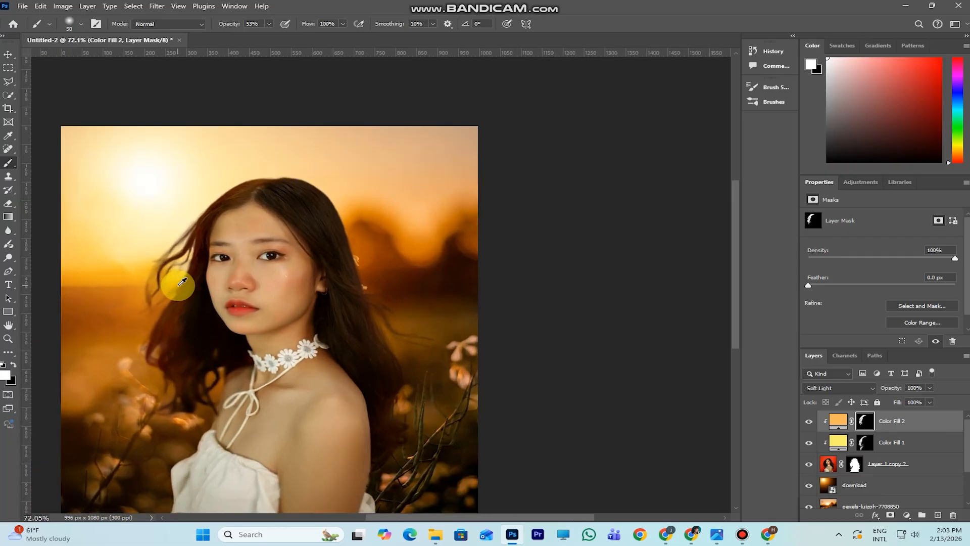
double_click(839, 421)
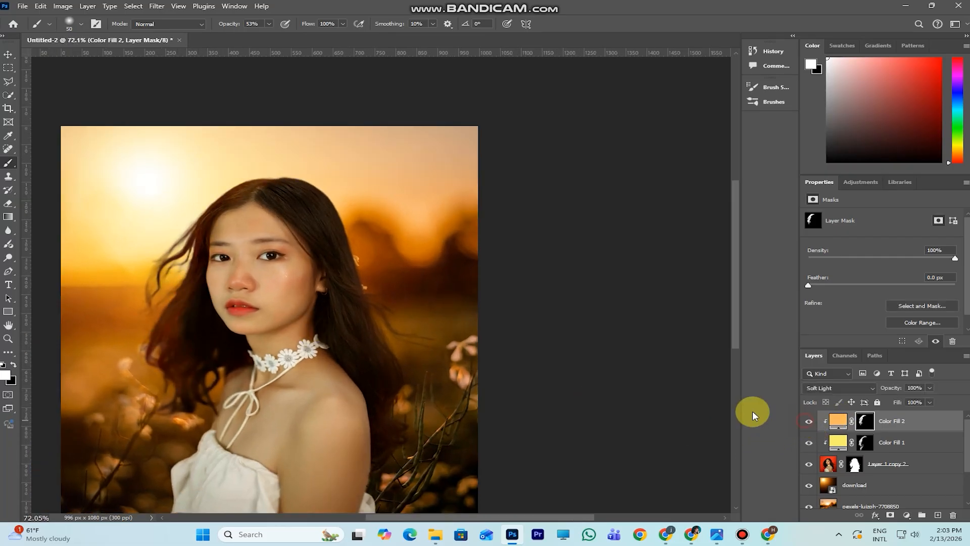
scroll(308, 316, down, 2)
scroll(303, 316, up, 2)
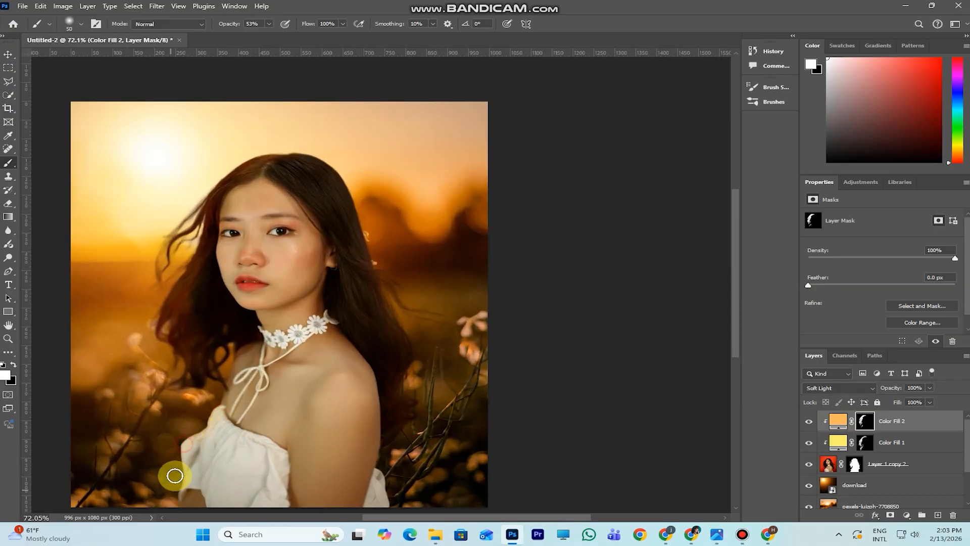
- Place the "Зимний фон" image from Downloads as an embedded object directly above the pexels-luizph-7708850 layer
scroll(210, 396, down, 2)
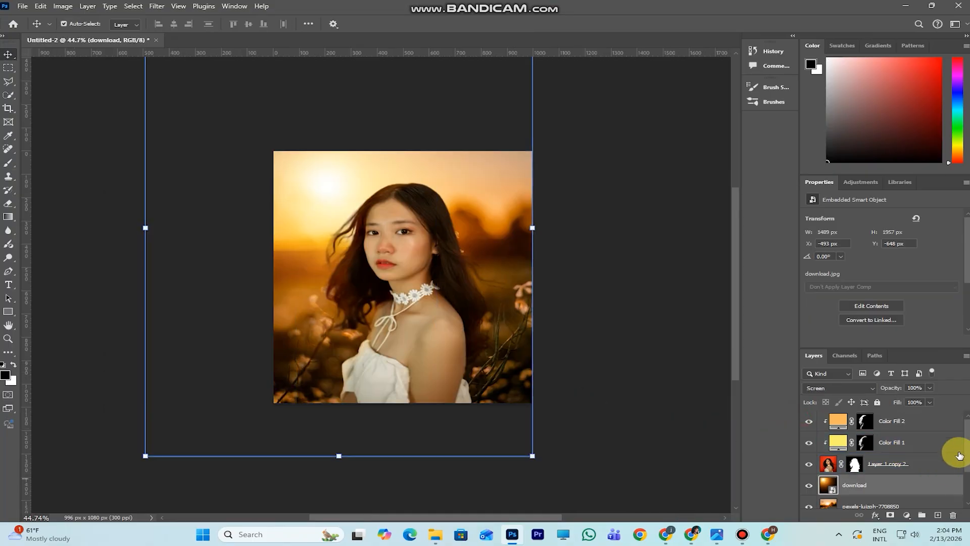
scroll(955, 468, down, 1)
click(888, 490)
click(22, 6)
click(68, 200)
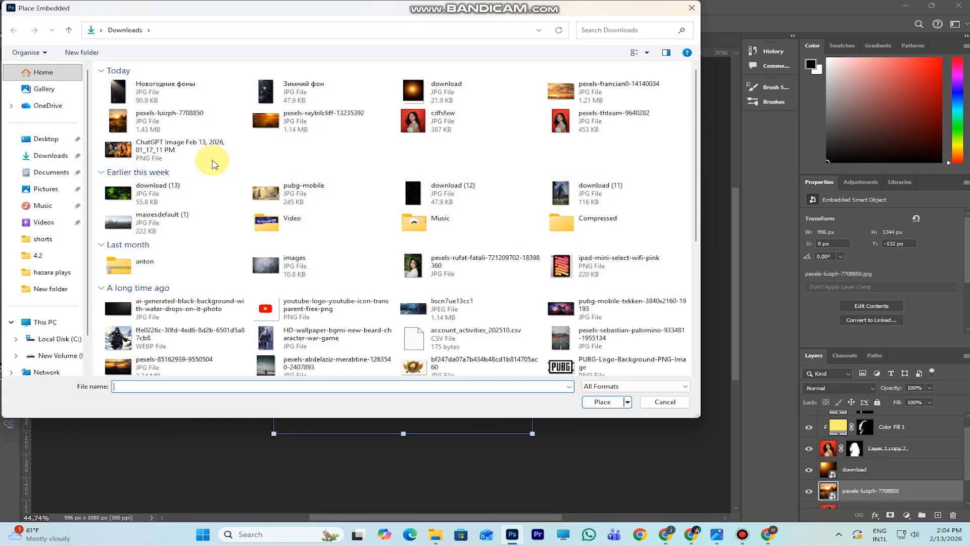
click(331, 91)
double_click(332, 91)
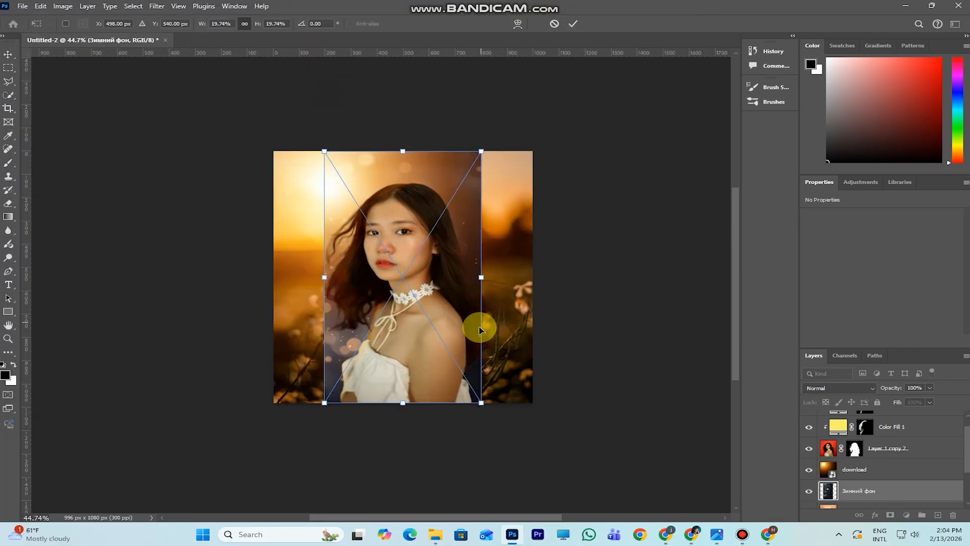
- Stretch the placed "Зимний фон" image to about 996 × 1344 px to cover the canvas and set its blend mode to Screen
drag(480, 152, 516, 126)
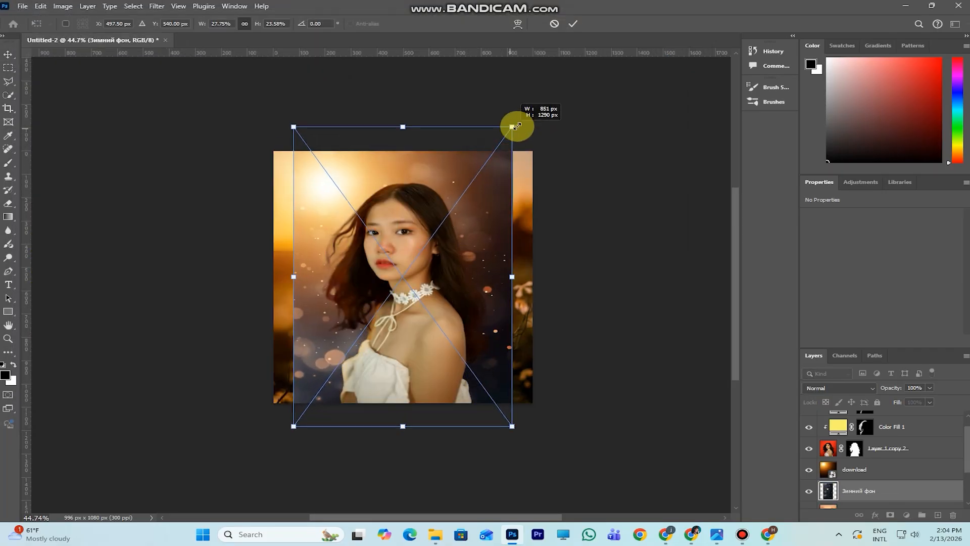
click(823, 388)
click(829, 325)
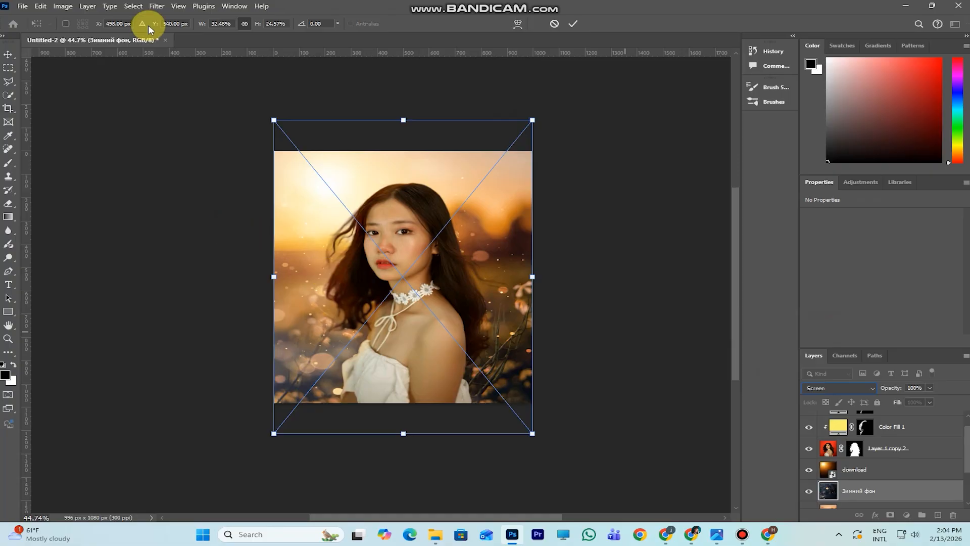
click(156, 6)
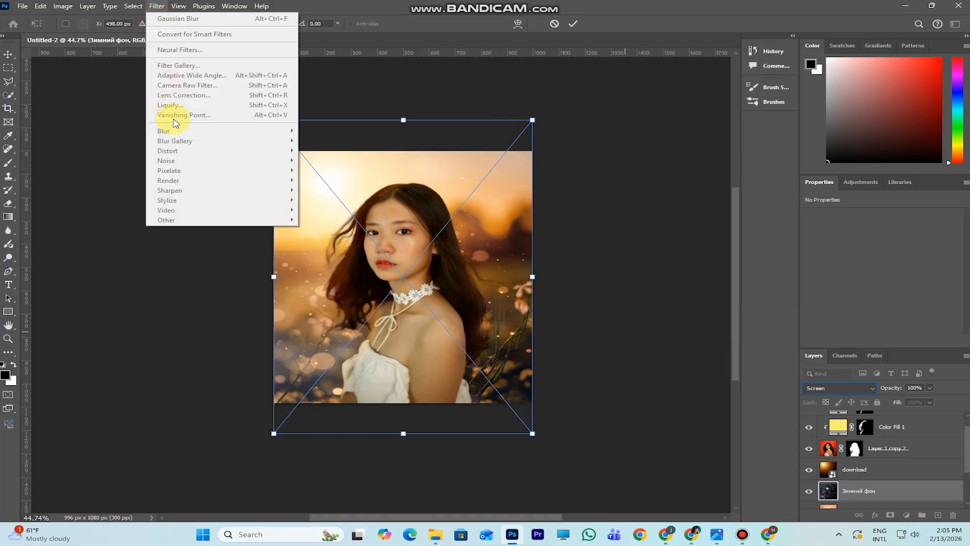
click(572, 24)
- Apply a Gaussian Blur to the "Зимний фон" layer to soften its light specks
click(156, 6)
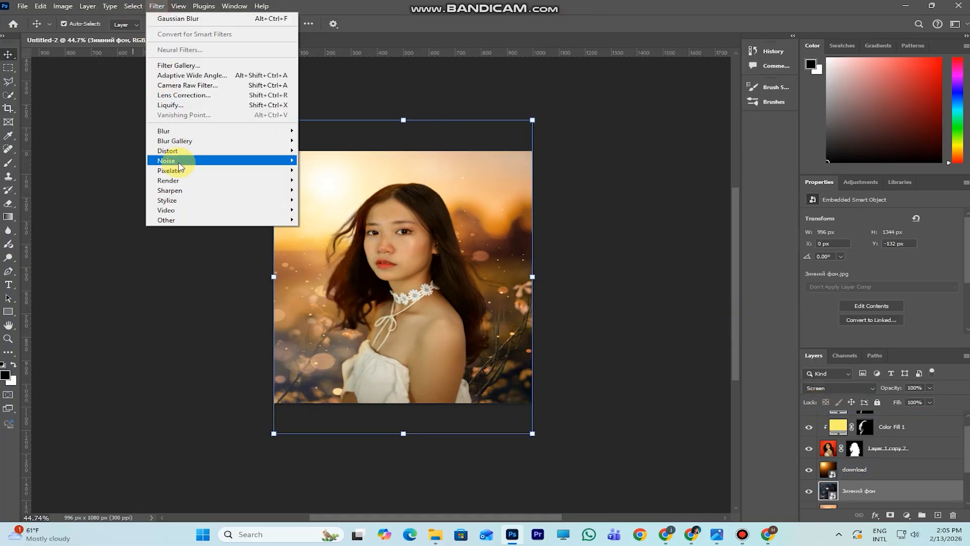
mouse_move(205, 129)
click(324, 169)
drag(705, 348, 681, 350)
click(818, 206)
- Reduce the fill of the "Зимний фон" layer to 49% and compare the picture with the layer hidden and shown
click(907, 423)
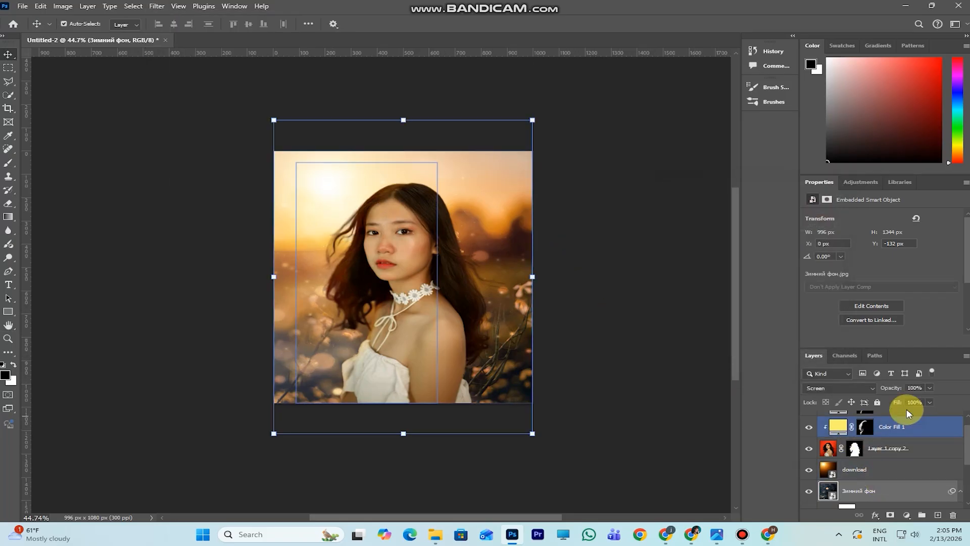
drag(896, 401, 862, 415)
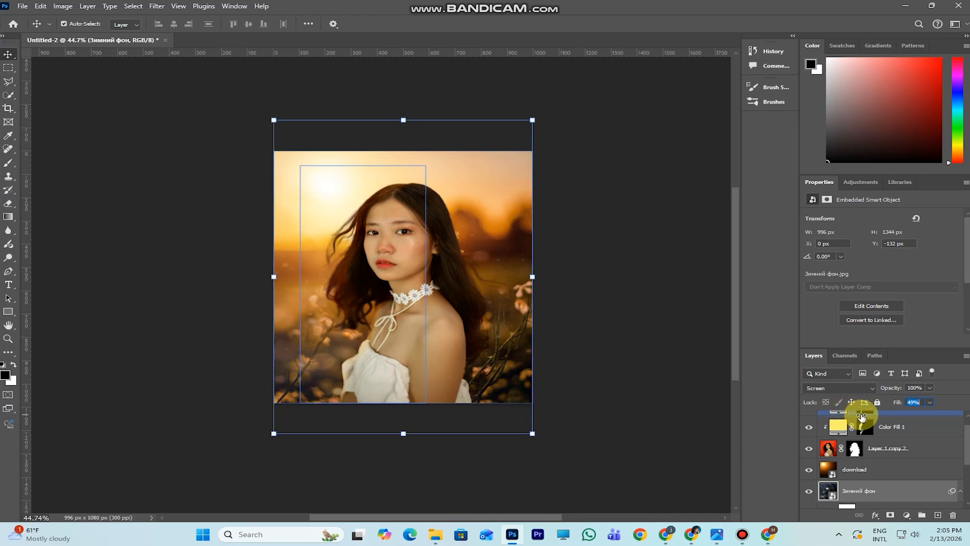
click(808, 490)
click(809, 490)
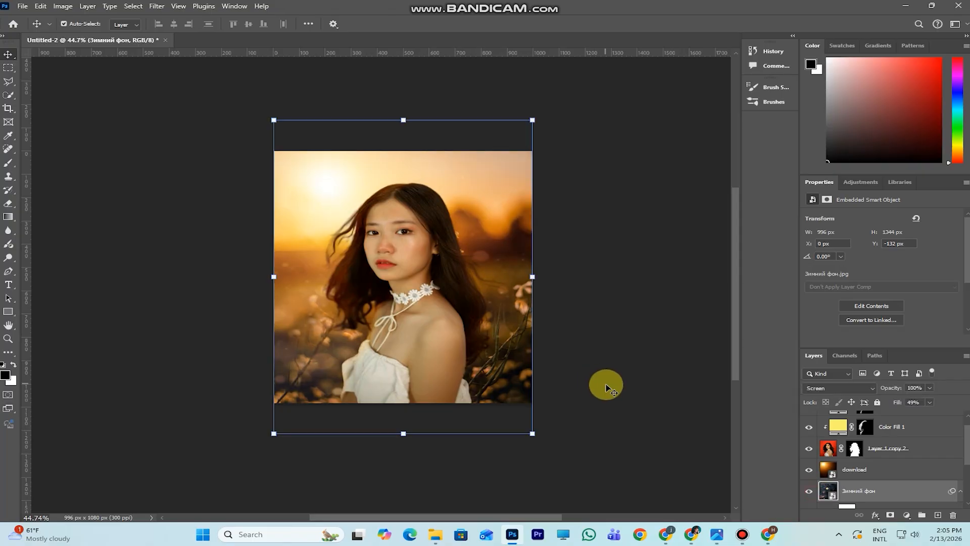
click(553, 419)
scroll(554, 421, down, 3)
scroll(357, 313, up, 5)
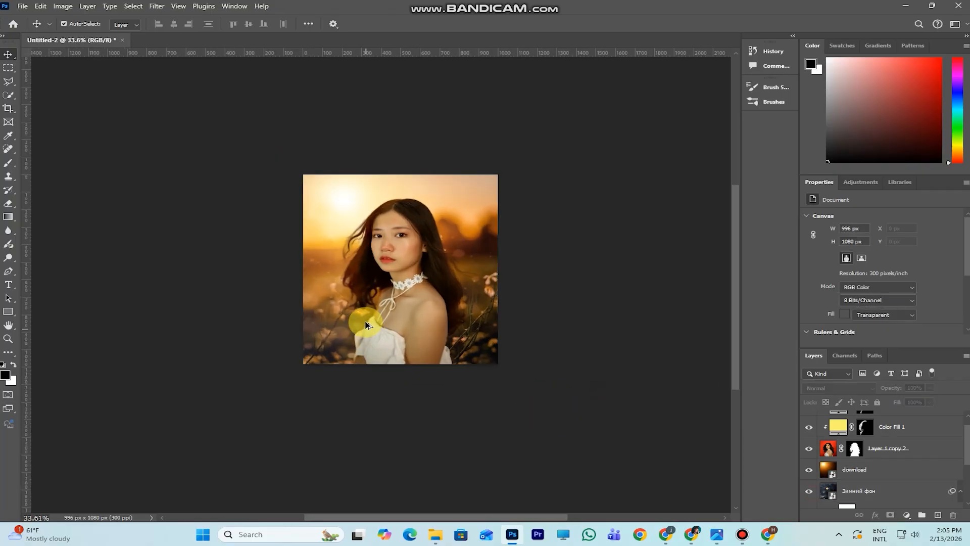
click(372, 316)
scroll(371, 316, down, 1)
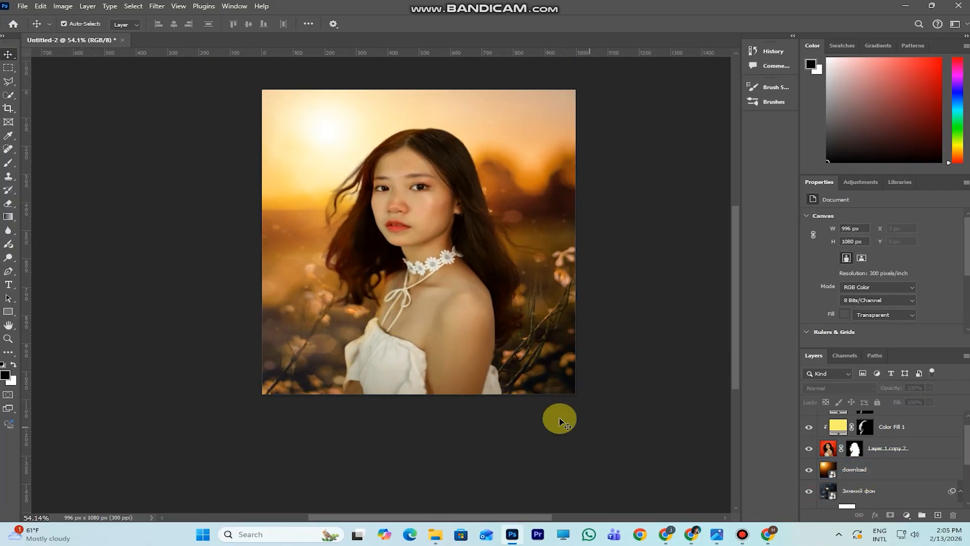
- Add a Brightness/Contrast adjustment clipped to Layer 1 copy 2, with brightness -41 and contrast 13
click(859, 447)
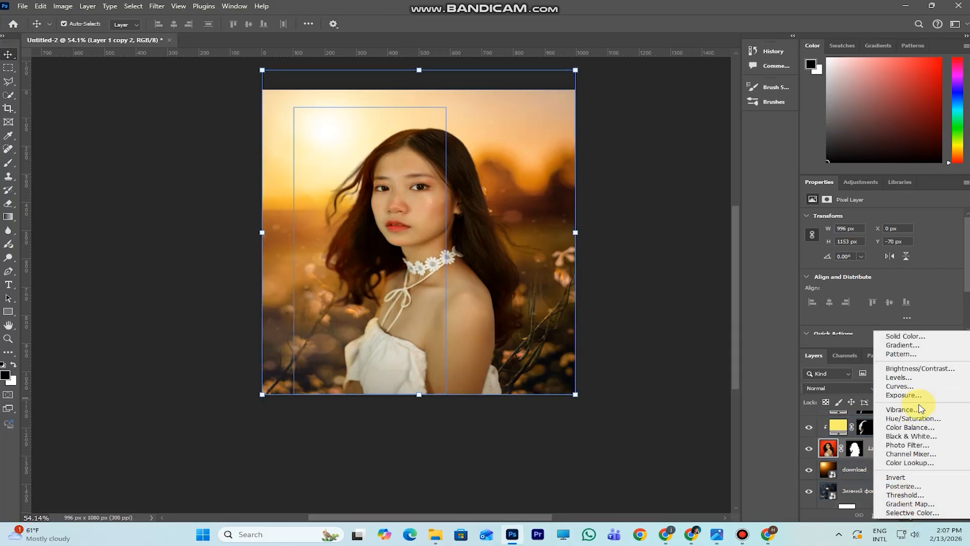
click(917, 368)
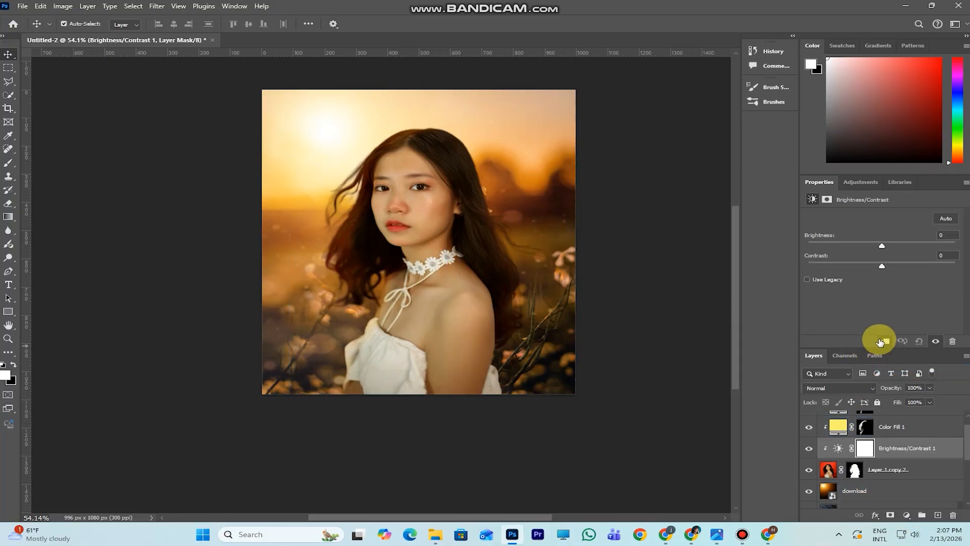
drag(880, 249, 864, 252)
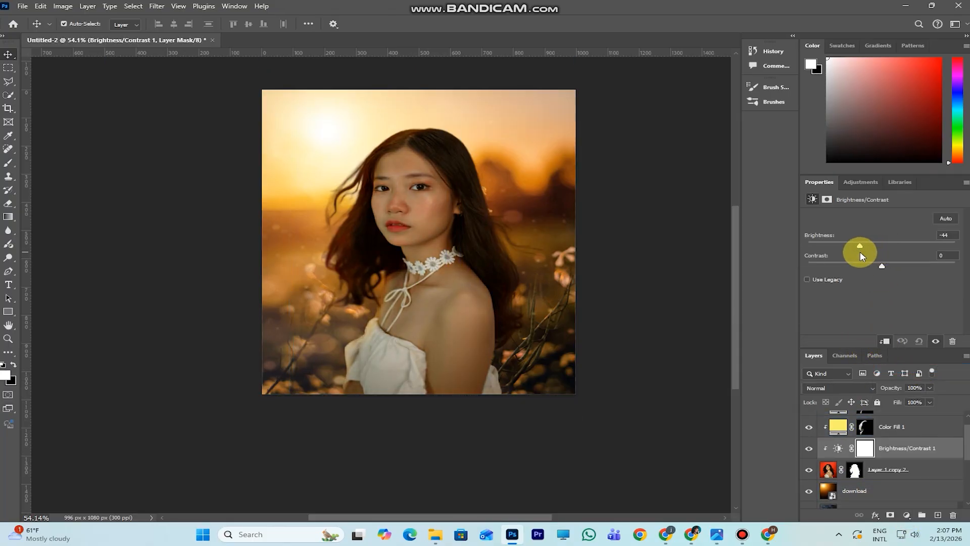
drag(862, 251, 861, 250)
- Invert the Brightness/Contrast 1 mask to black and activate the Brush tool
click(863, 448)
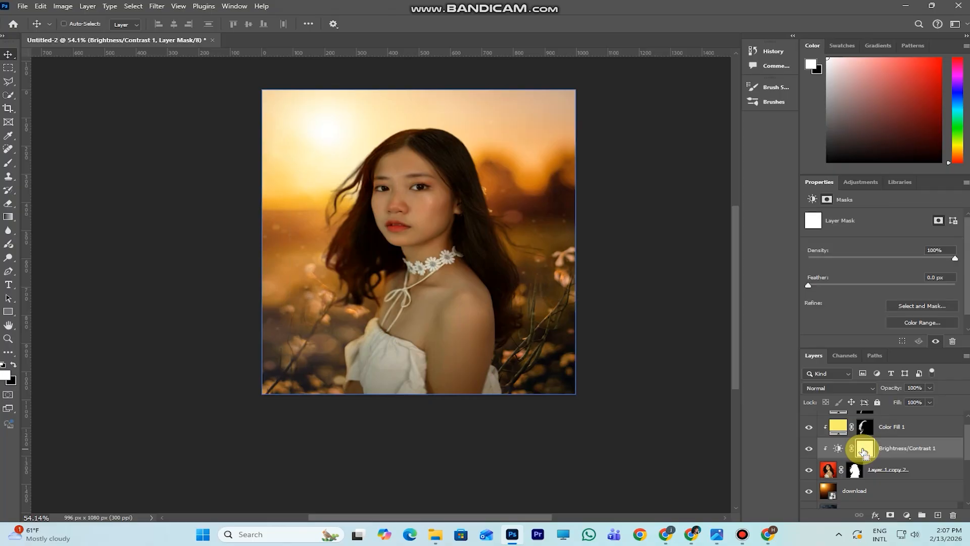
key(ctrl+i)
click(11, 165)
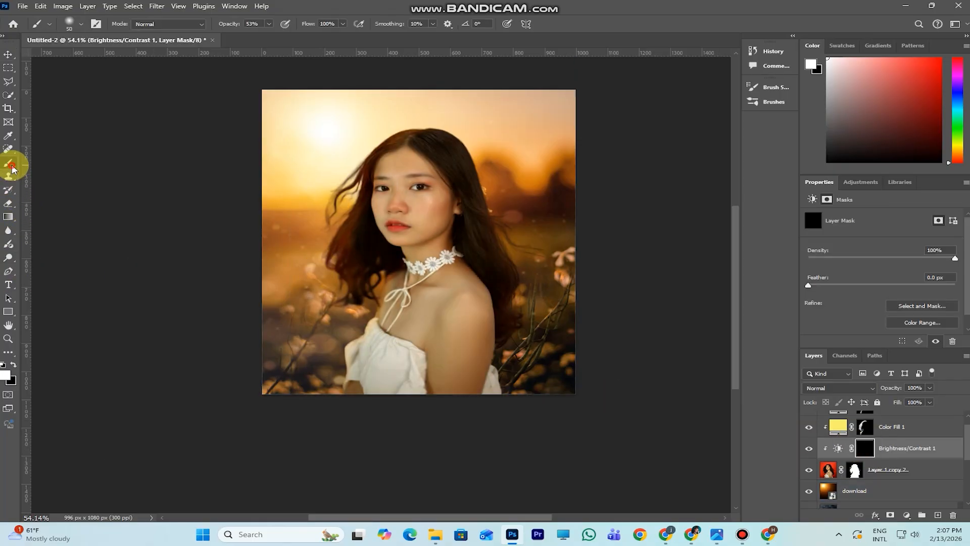
- Paint white on the Brightness/Contrast 1 mask to darken the neck and shoulder area, varying the brush size, and compare the effect
key(bracketright)
key(bracketright)
key(bracketright)
key(bracketright)
scroll(503, 263, up, 4)
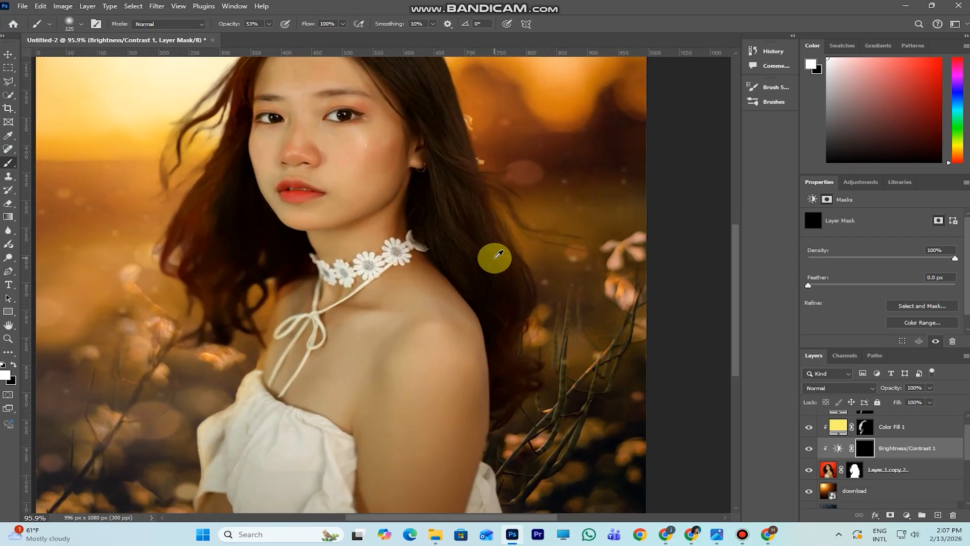
mouse_move(430, 206)
mouse_down()
mouse_move(493, 311)
mouse_move(400, 177)
mouse_move(437, 285)
mouse_move(411, 206)
mouse_move(422, 193)
mouse_move(427, 234)
mouse_move(467, 209)
mouse_move(493, 213)
mouse_move(502, 271)
mouse_move(458, 174)
mouse_move(423, 163)
mouse_move(399, 137)
mouse_move(435, 183)
mouse_move(479, 278)
mouse_move(446, 273)
mouse_move(388, 291)
mouse_move(419, 273)
mouse_move(413, 302)
mouse_move(458, 345)
mouse_move(420, 327)
mouse_move(446, 286)
mouse_move(353, 252)
mouse_move(360, 284)
mouse_move(348, 300)
mouse_move(495, 320)
mouse_move(493, 378)
mouse_move(440, 338)
mouse_move(410, 230)
mouse_move(368, 413)
mouse_move(410, 396)
mouse_move(339, 241)
mouse_move(390, 296)
mouse_move(405, 249)
mouse_up()
key(bracketleft)
key(bracketleft)
key(bracketleft)
key(bracketleft)
key(bracketleft)
key(bracketleft)
key(bracketright)
key(bracketright)
key(bracketright)
scroll(405, 249, down, 3)
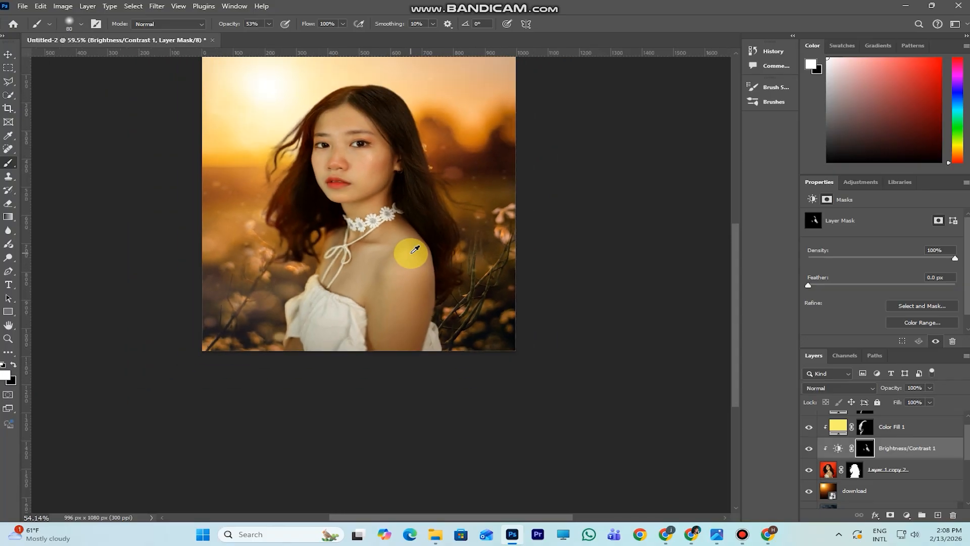
click(808, 449)
click(808, 448)
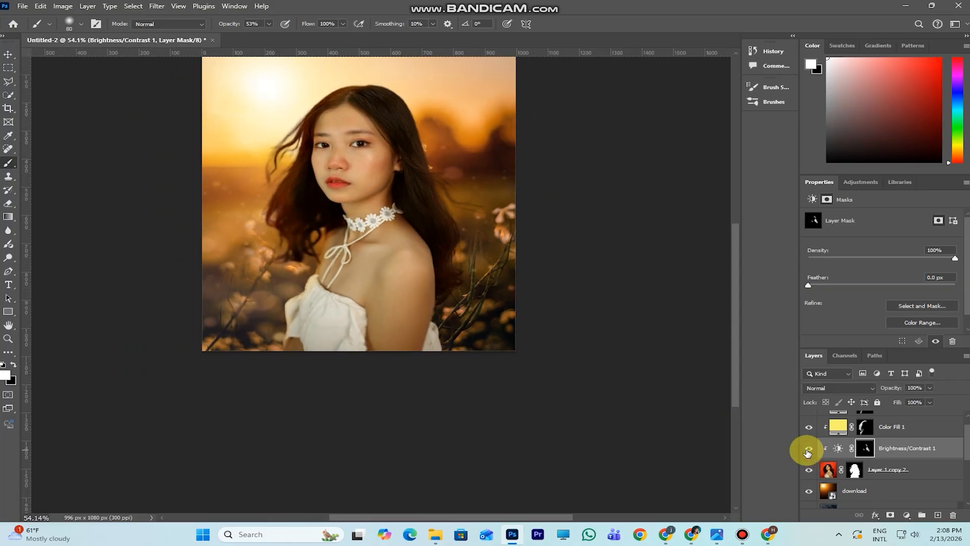
click(808, 449)
click(808, 449)
- Add a second clipped Brightness/Contrast adjustment above the first, with brightness 29, and invert its mask to black
click(901, 455)
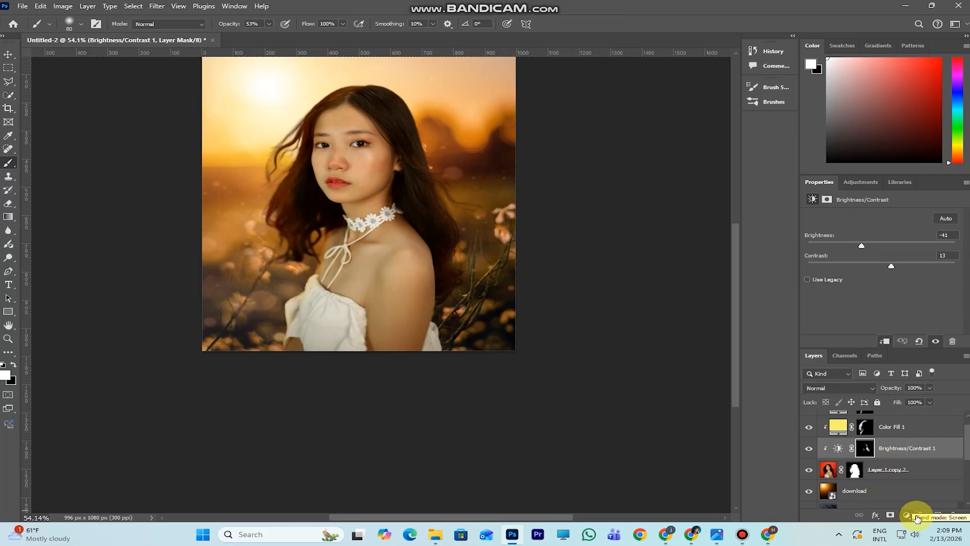
click(907, 515)
click(909, 364)
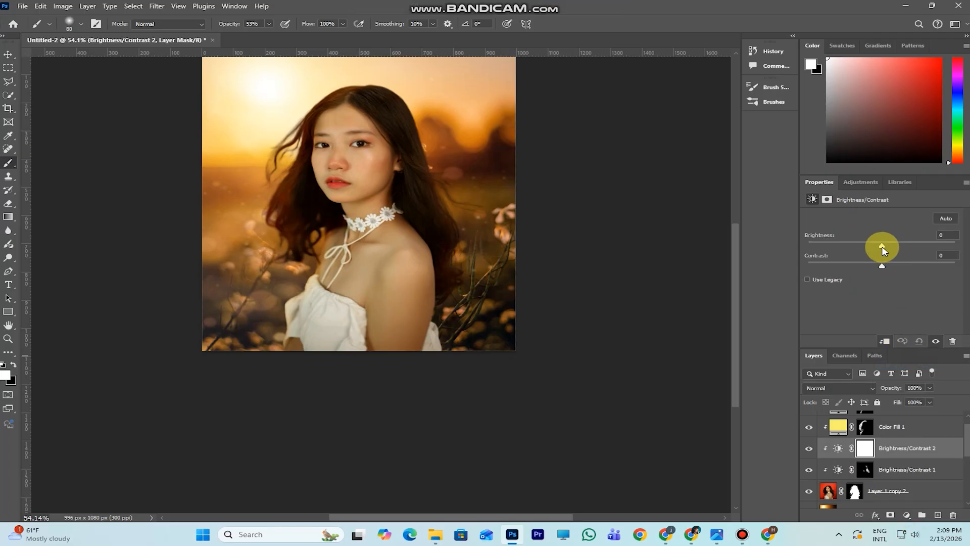
drag(882, 248, 891, 254)
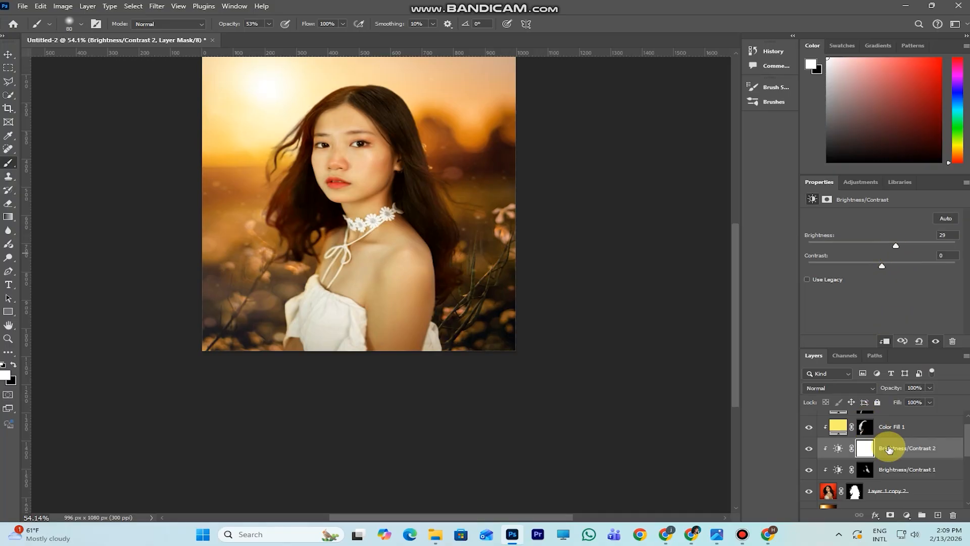
click(865, 450)
key(ctrl+i)
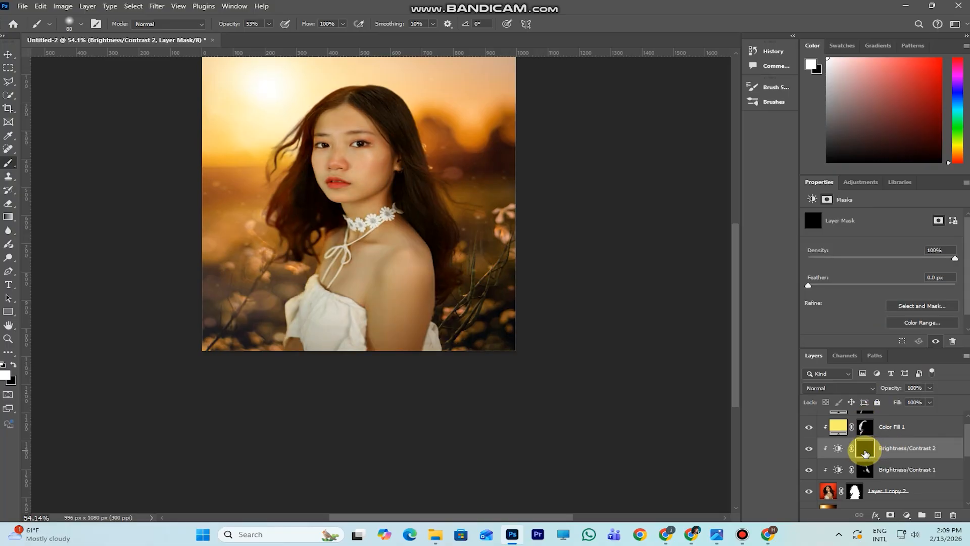
- Paint white on the Brightness/Contrast 2 mask with the 80 px brush to brighten the sun-facing hair and the face
scroll(361, 263, up, 2)
scroll(346, 132, up, 1)
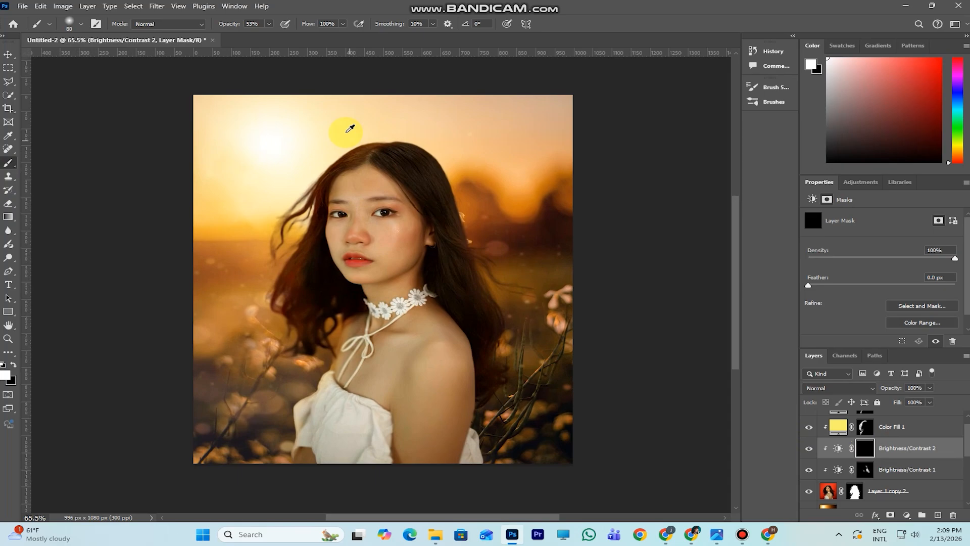
scroll(370, 155, up, 1)
mouse_move(367, 159)
mouse_down()
mouse_move(304, 202)
mouse_move(330, 185)
mouse_move(275, 355)
mouse_up()
mouse_move(336, 268)
mouse_down()
mouse_move(329, 249)
mouse_move(361, 264)
mouse_move(401, 247)
mouse_move(393, 267)
mouse_up()
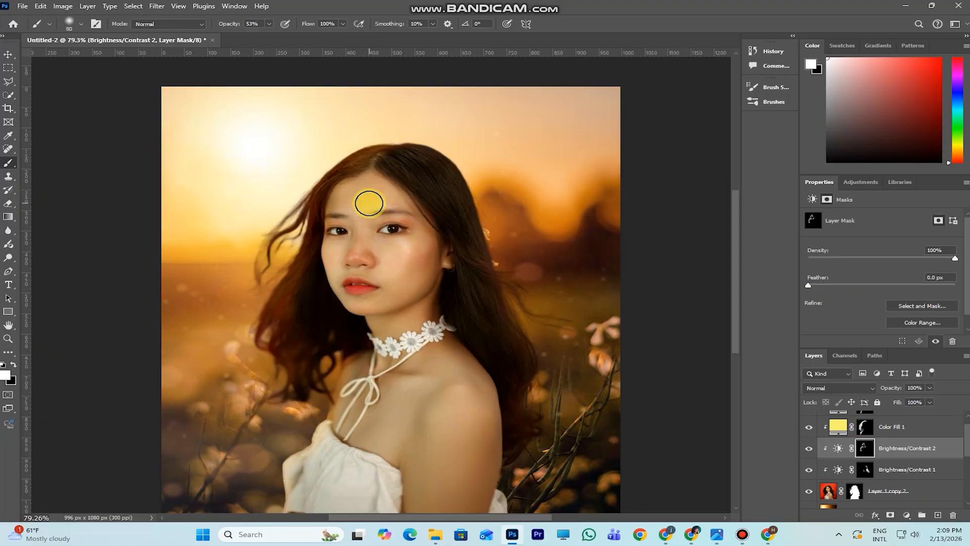
scroll(350, 229, up, 1)
scroll(353, 230, down, 1)
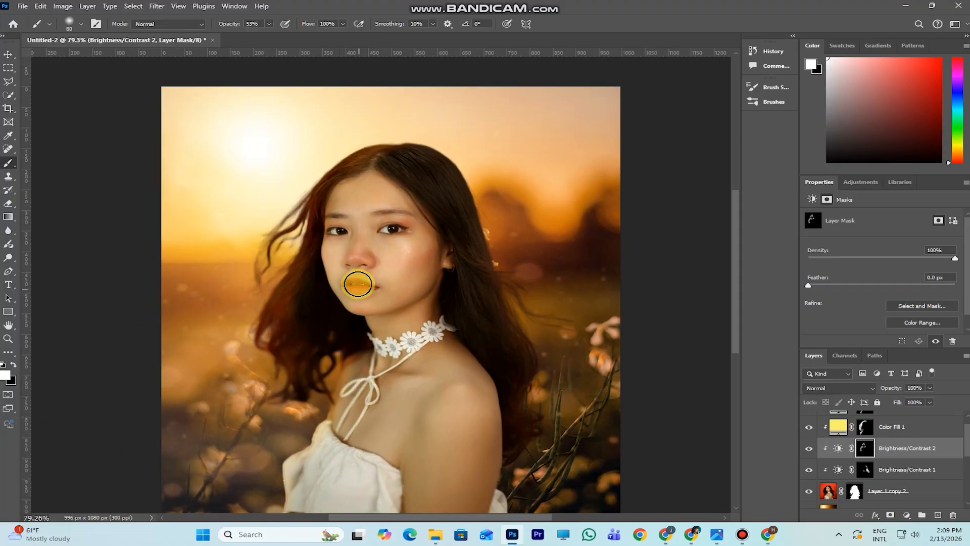
- Brighten the dress edge and cheek on the Brightness/Contrast 2 mask, and compare the picture with the adjustment hidden and shown
scroll(403, 403, down, 1)
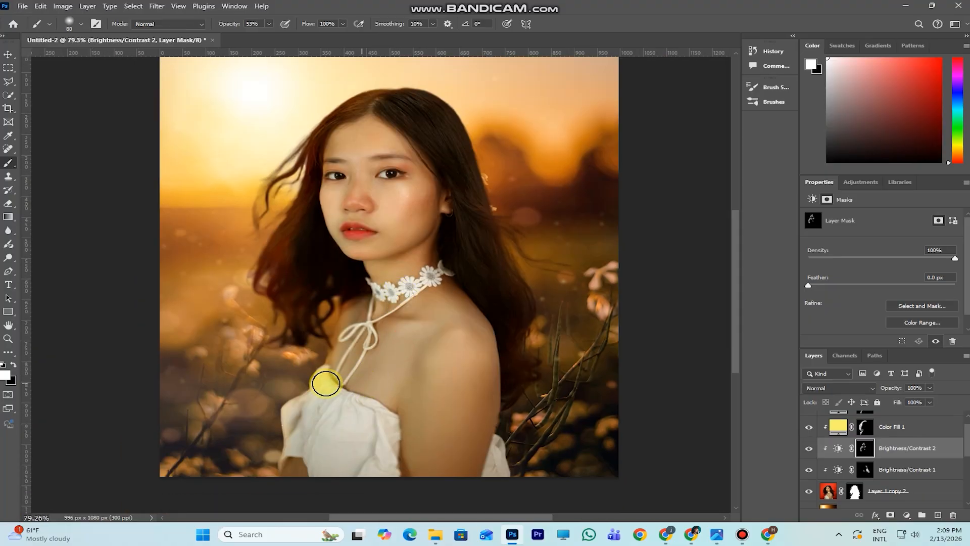
scroll(375, 372, down, 1)
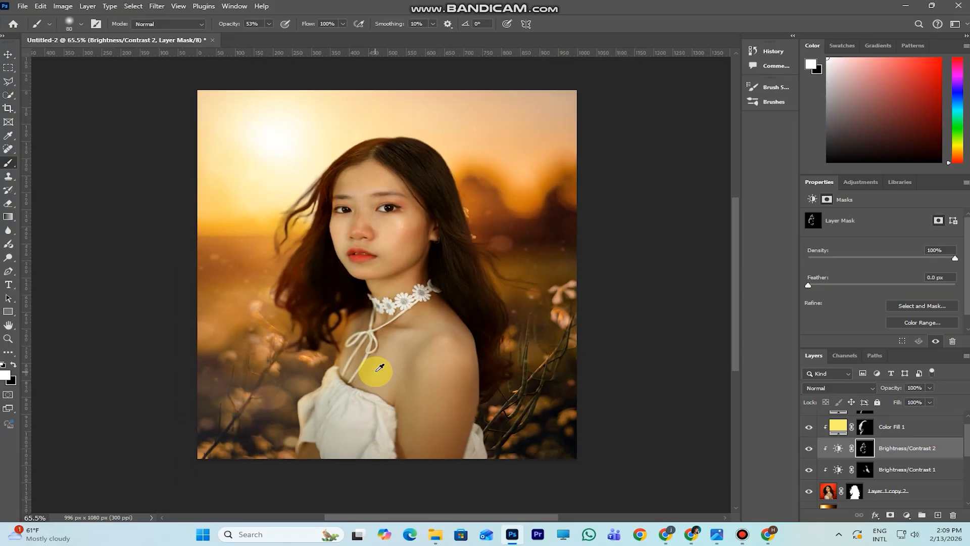
scroll(379, 364, up, 1)
scroll(427, 371, down, 1)
scroll(428, 364, up, 1)
scroll(427, 364, up, 2)
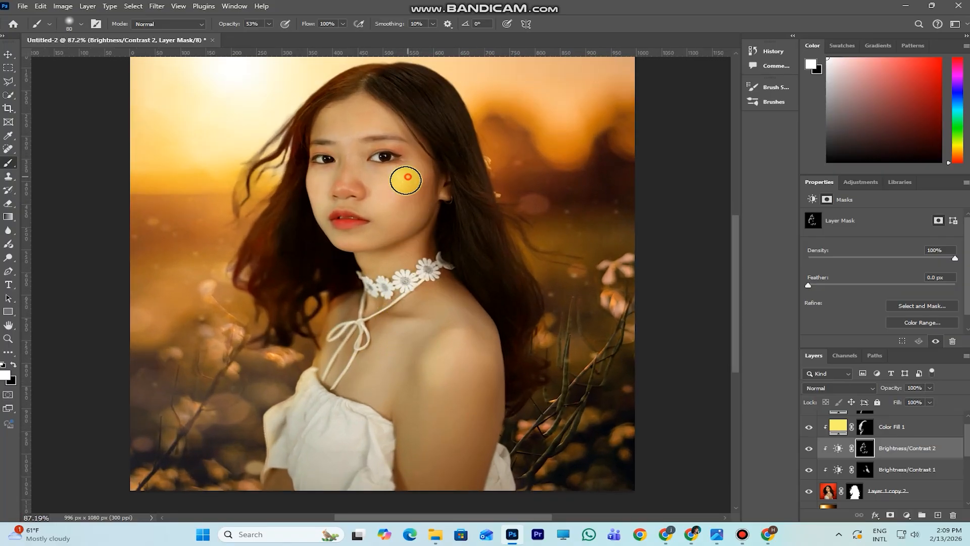
scroll(412, 255, down, 2)
scroll(413, 254, down, 1)
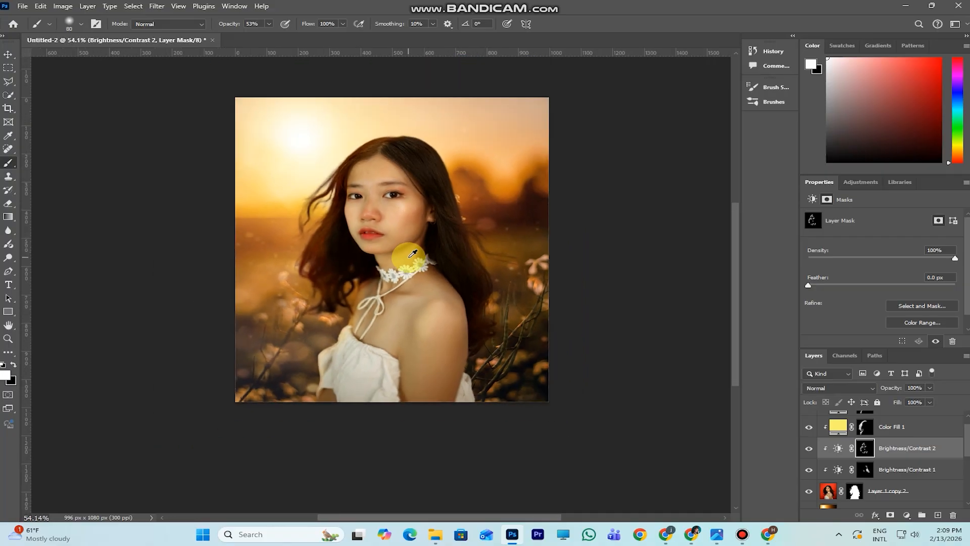
click(808, 449)
click(808, 449)
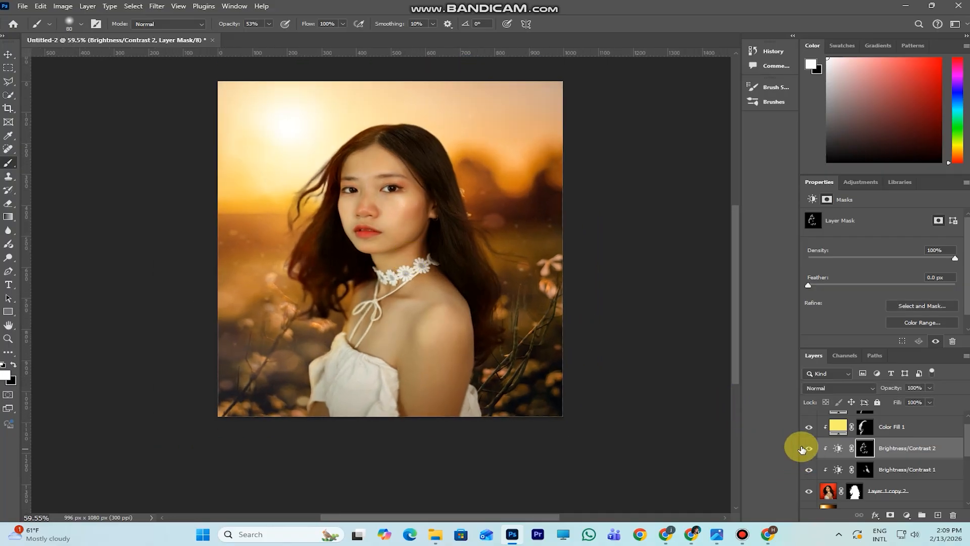
- Stamp all visible layers into a new top layer and open it in the Camera Raw Filter
scroll(376, 303, down, 3)
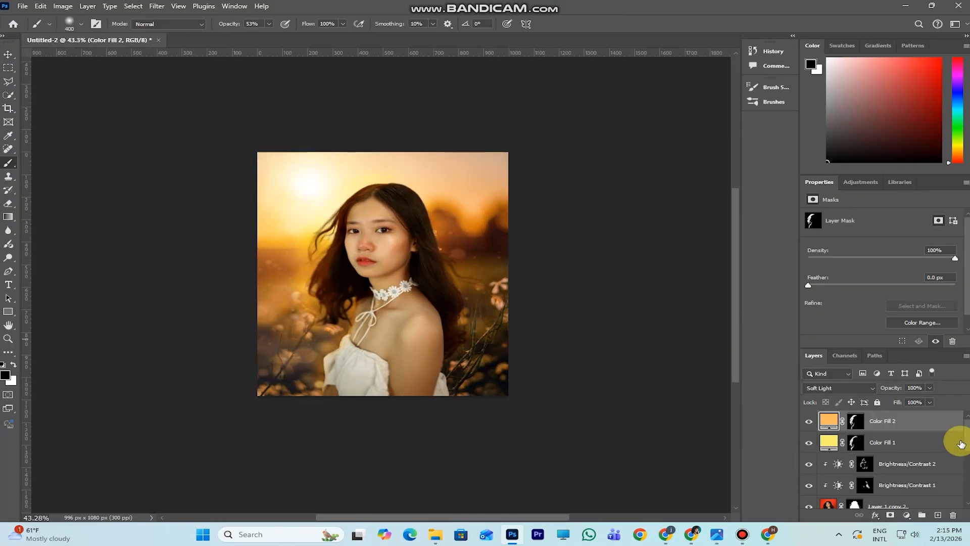
key(ctrl+alt+shift+e)
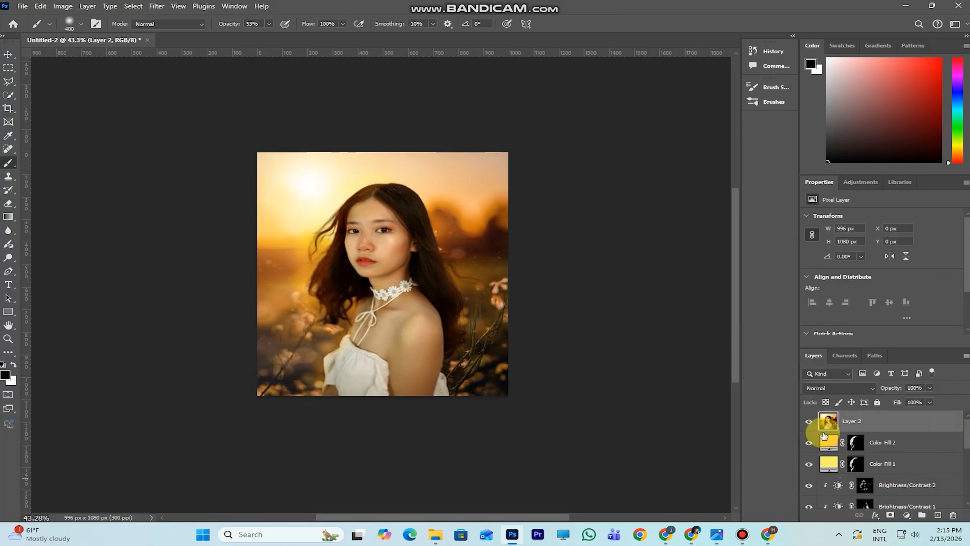
click(8, 53)
click(151, 7)
click(187, 87)
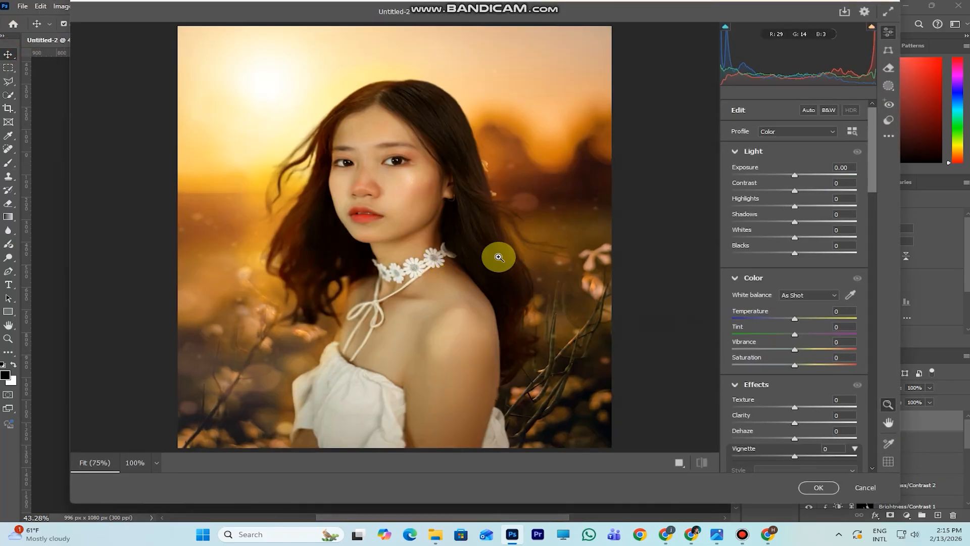
- Set the Camera Raw contrast to +8, the grain to 11 and the vignette to -21
mouse_move(794, 191)
mouse_down()
mouse_move(809, 191)
mouse_move(804, 200)
mouse_up()
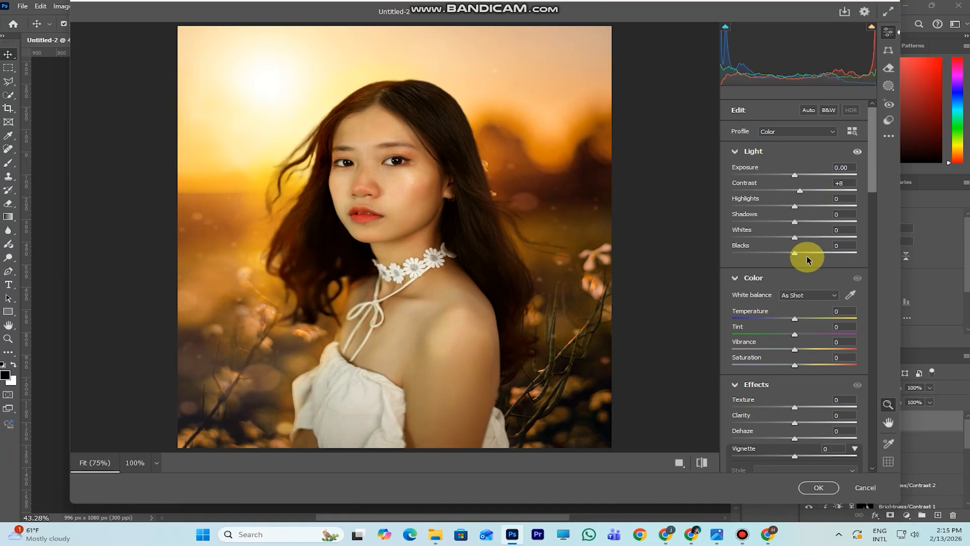
drag(872, 177, 879, 227)
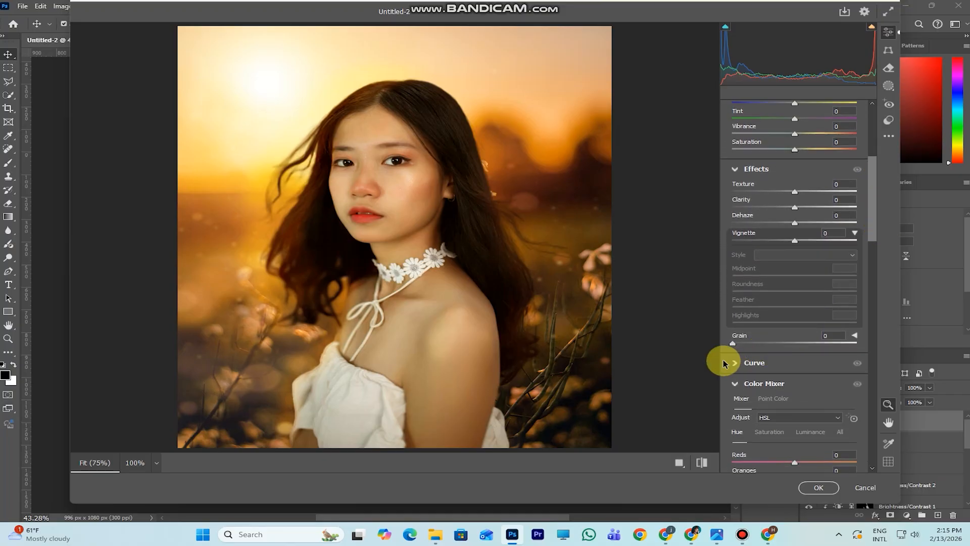
drag(732, 343, 750, 344)
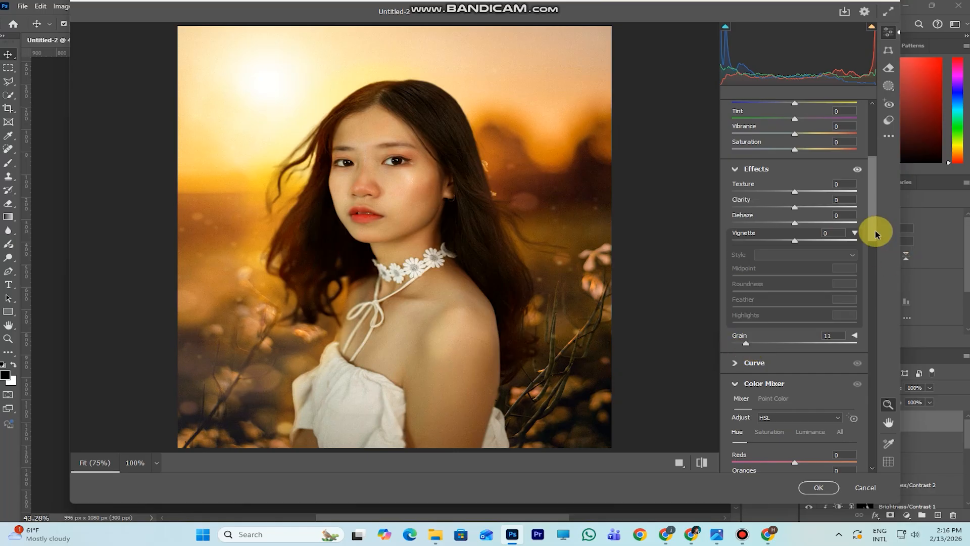
drag(796, 244, 777, 252)
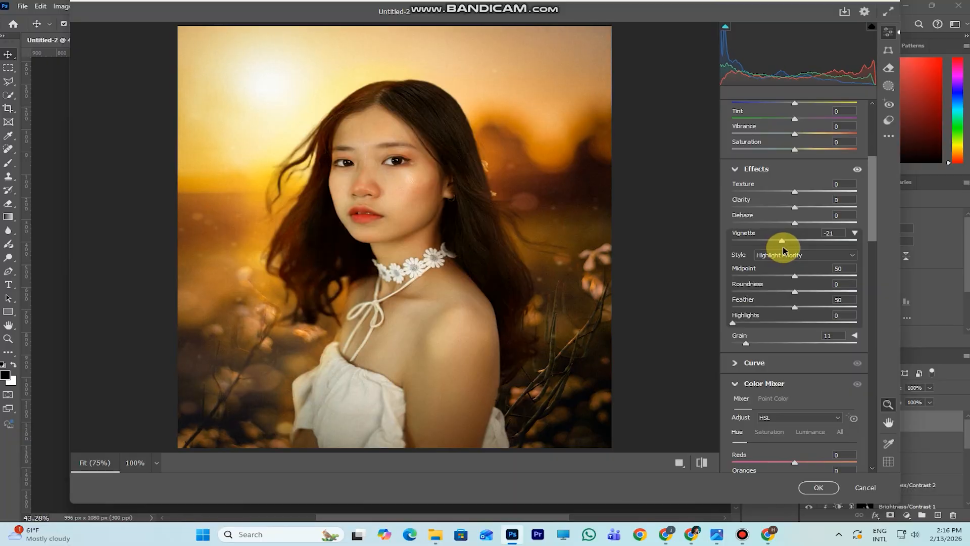
- Tint the Color Grading shadows orange at hue 31 and set their luminance to 28
drag(868, 223, 840, 329)
mouse_move(766, 279)
mouse_down()
mouse_move(778, 276)
mouse_move(762, 278)
mouse_up()
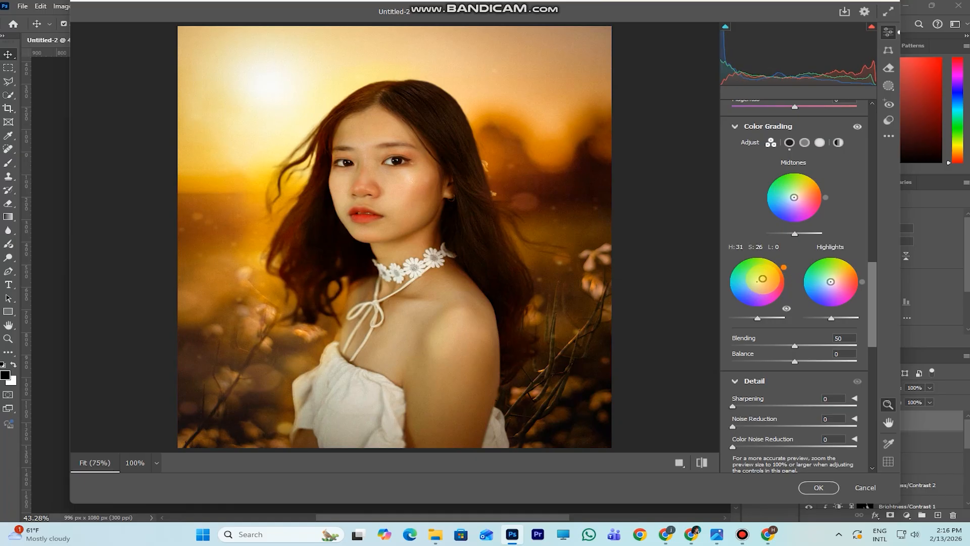
drag(757, 318, 765, 323)
drag(762, 279, 757, 281)
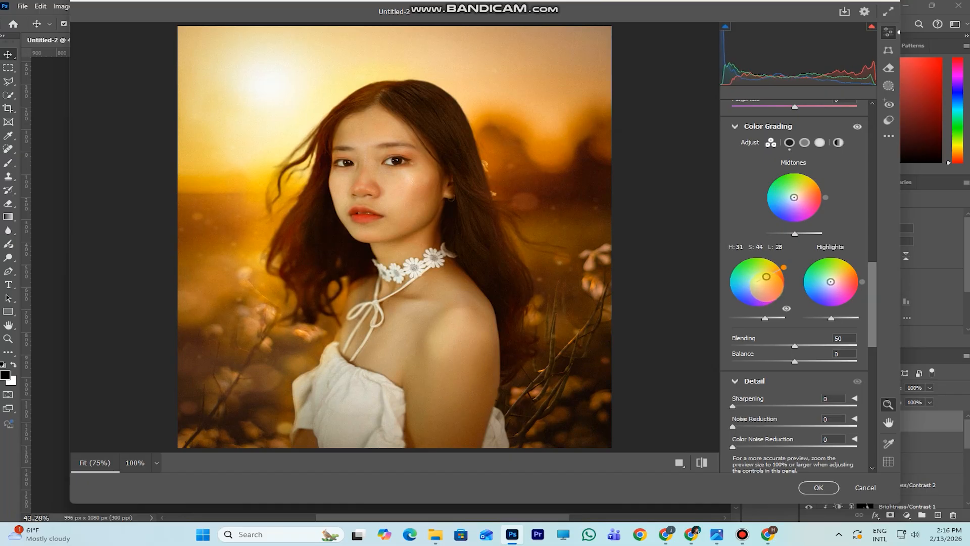
drag(757, 281, 763, 278)
drag(792, 336, 792, 337)
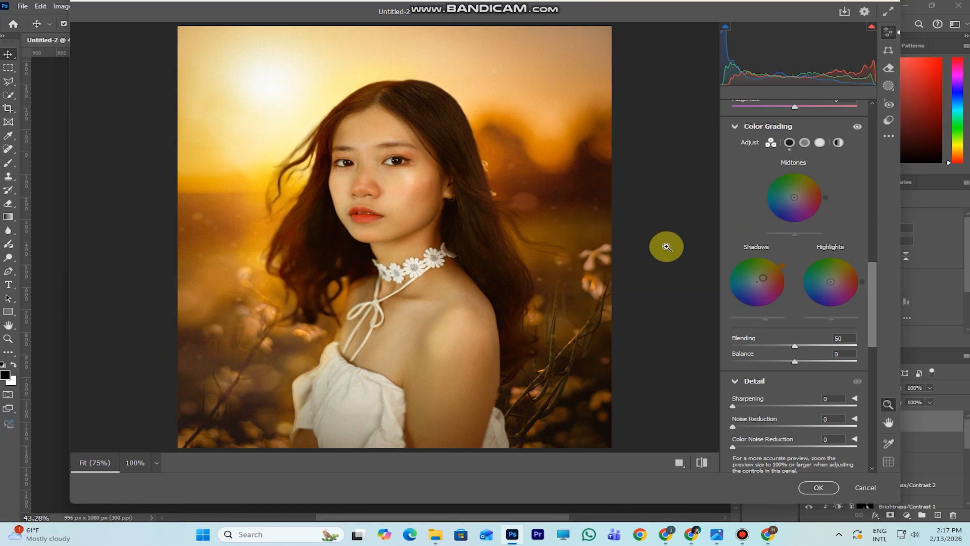
- Set sharpening to 36 and noise reduction to 9, and apply the Camera Raw grading to the stamped layer
drag(870, 281, 871, 301)
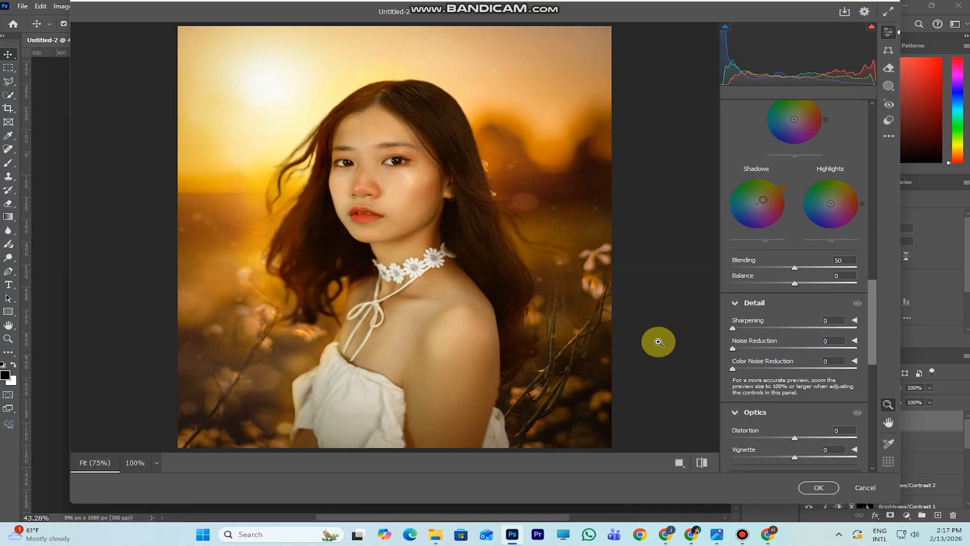
drag(739, 332, 772, 337)
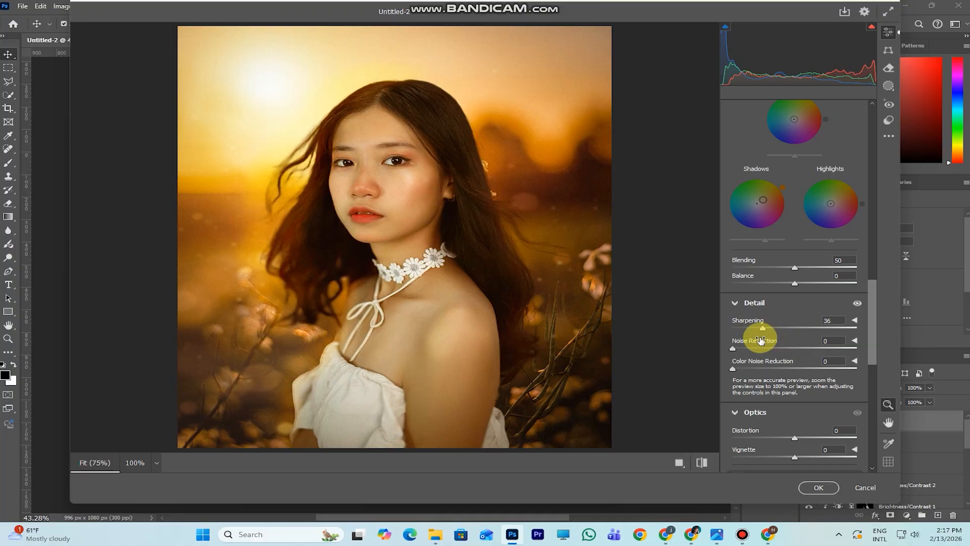
drag(733, 348, 771, 355)
drag(756, 357, 743, 353)
click(763, 329)
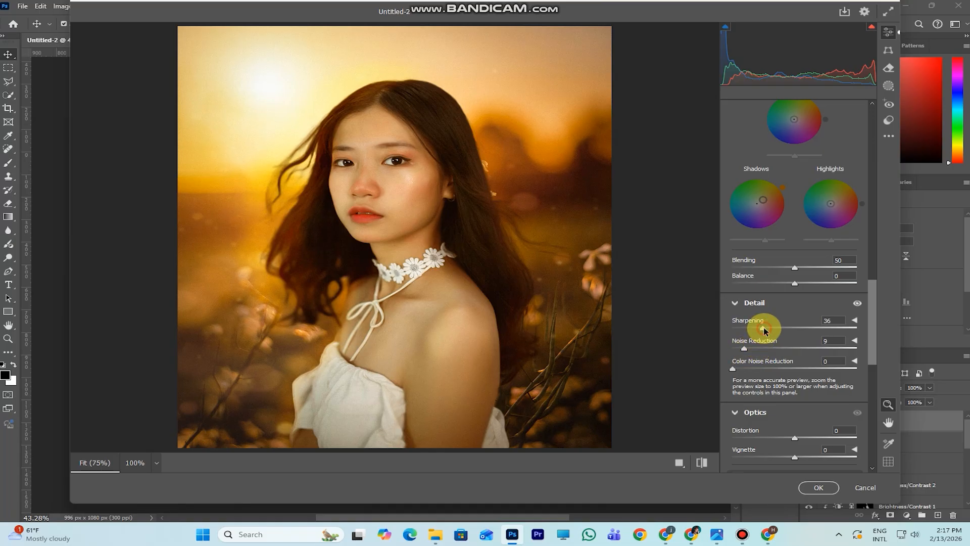
drag(872, 284, 875, 359)
scroll(825, 286, up, 3)
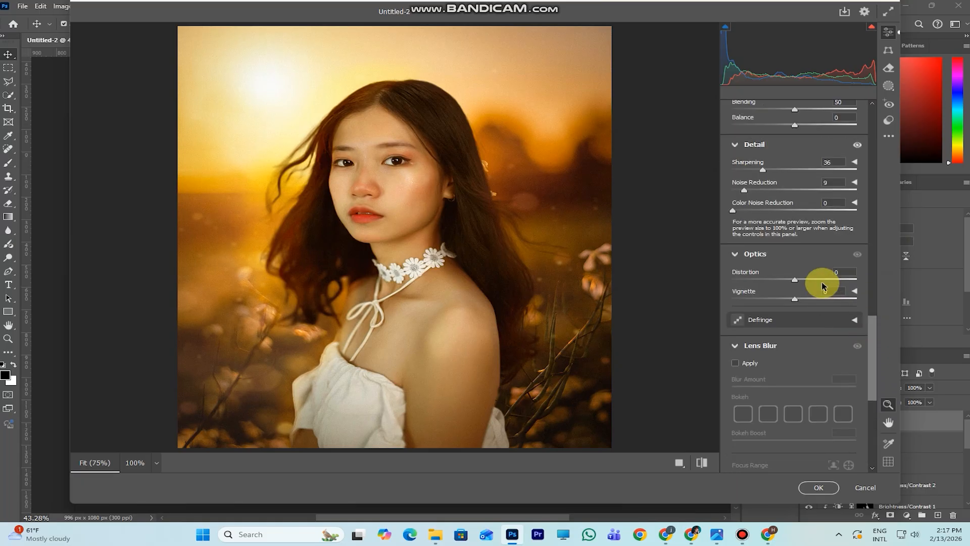
click(819, 488)
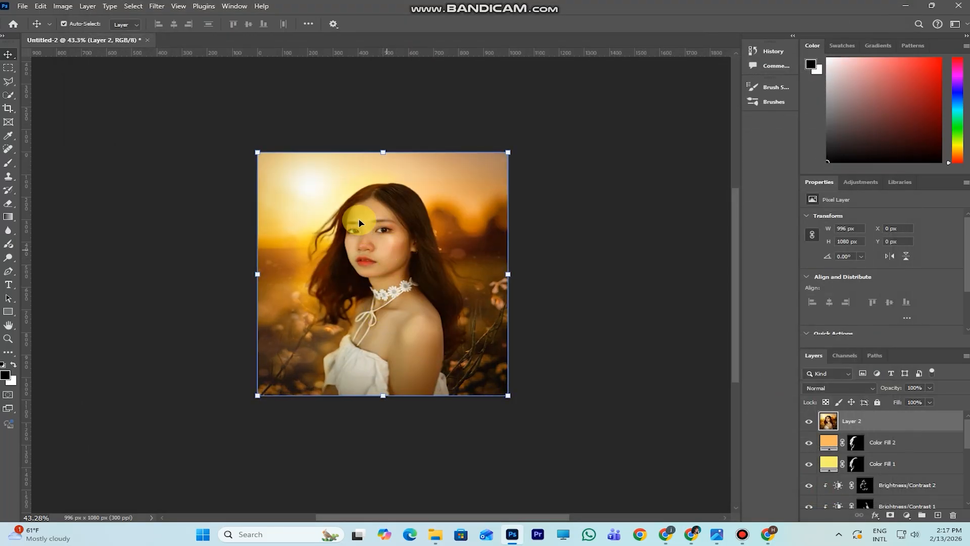
- Compare the picture with the Camera Raw graded layer hidden and shown
scroll(365, 226, up, 3)
scroll(380, 267, down, 3)
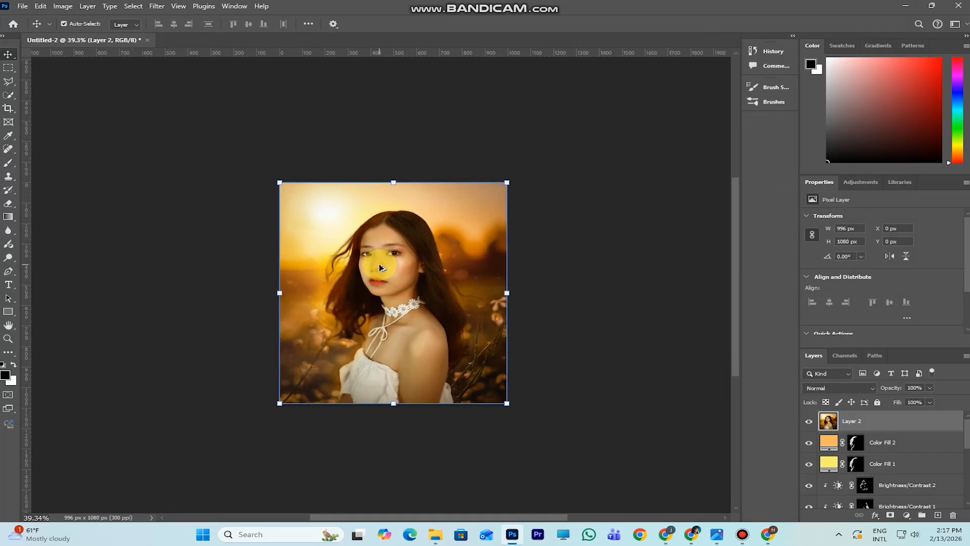
click(809, 421)
scroll(432, 327, up, 2)
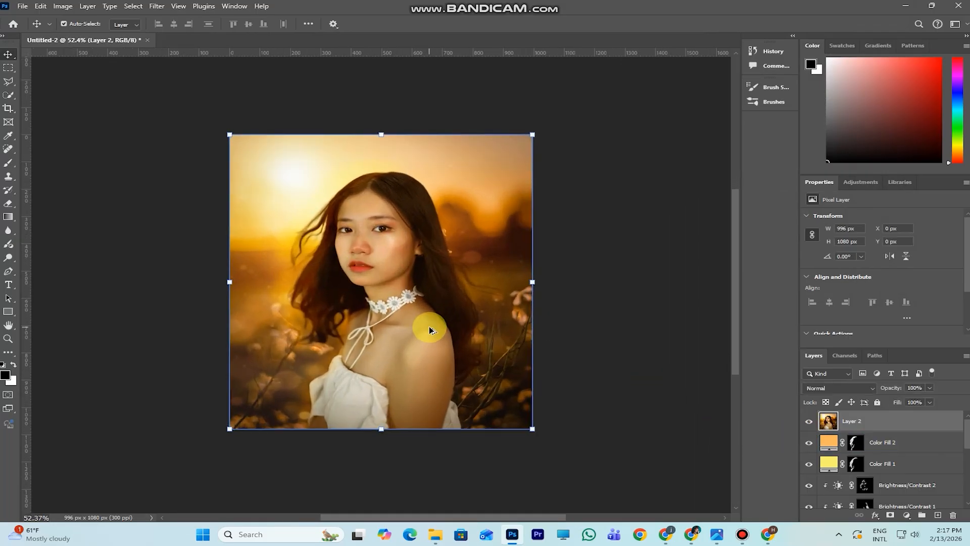
scroll(431, 327, down, 1)
- Group all layers from the graded top layer down to the sunset background photo
scroll(966, 443, down, 6)
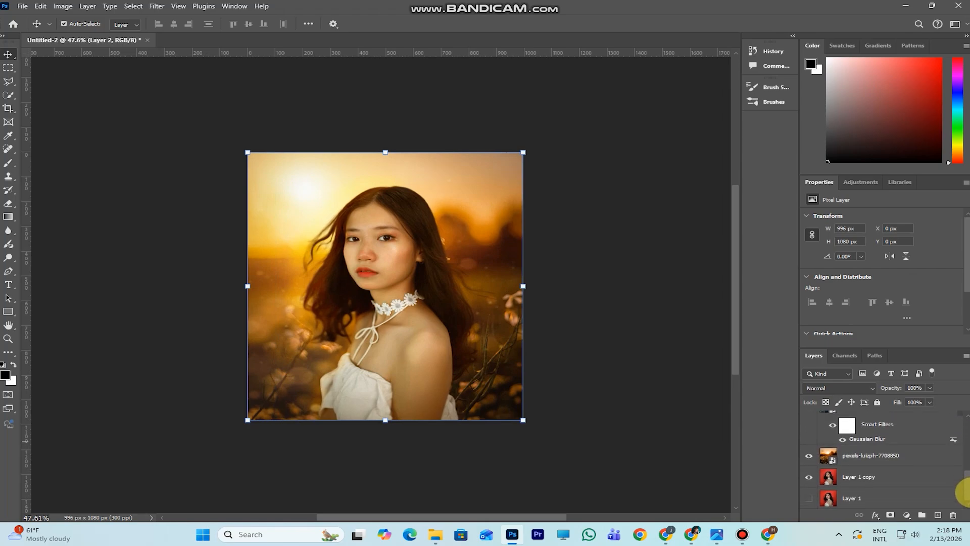
click(914, 479)
click(916, 455)
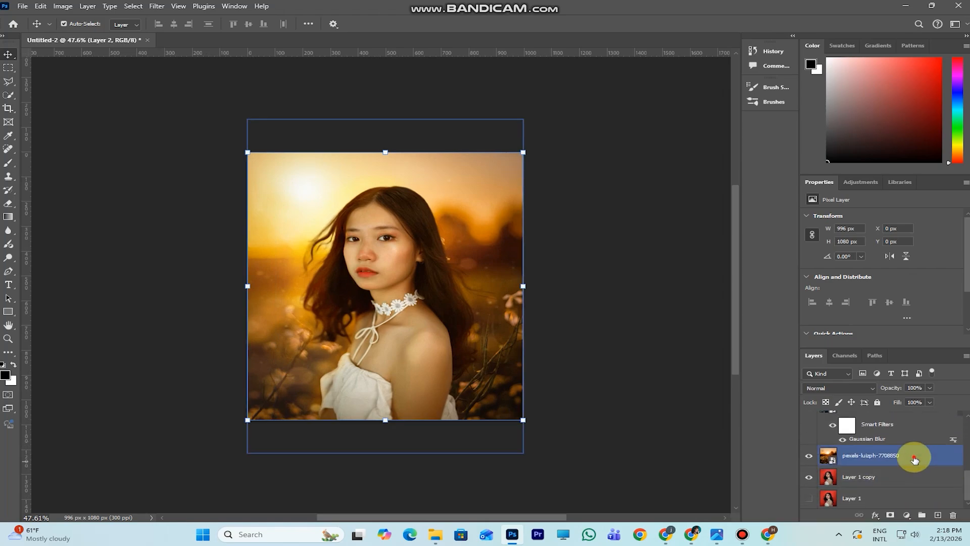
click(920, 514)
- Compare the original red-background portrait with the finished composite by repeatedly hiding and showing the layer group
click(809, 416)
click(809, 417)
click(809, 417)
click(809, 417)
click(809, 417)
click(808, 417)
click(809, 416)
click(808, 417)
click(808, 417)
click(809, 417)
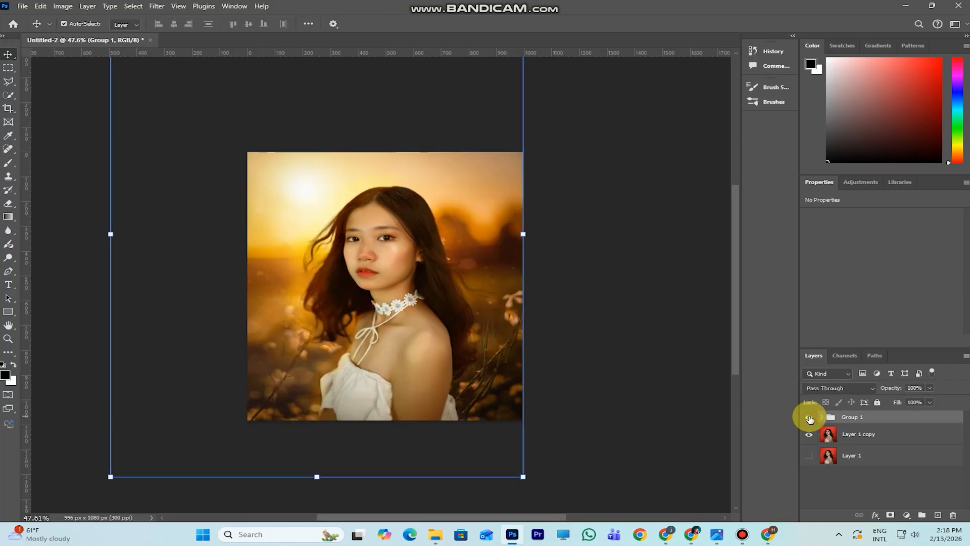